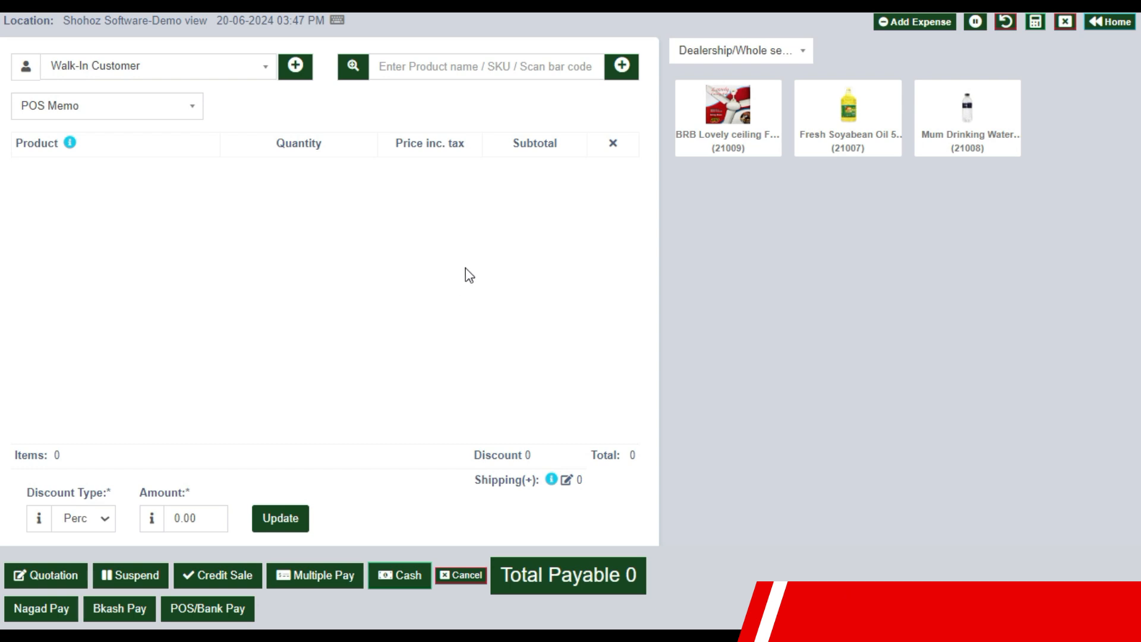
# - Look over the sale screen's product search, product list, new contact form and invoice layout options
pyautogui.click(423, 66)
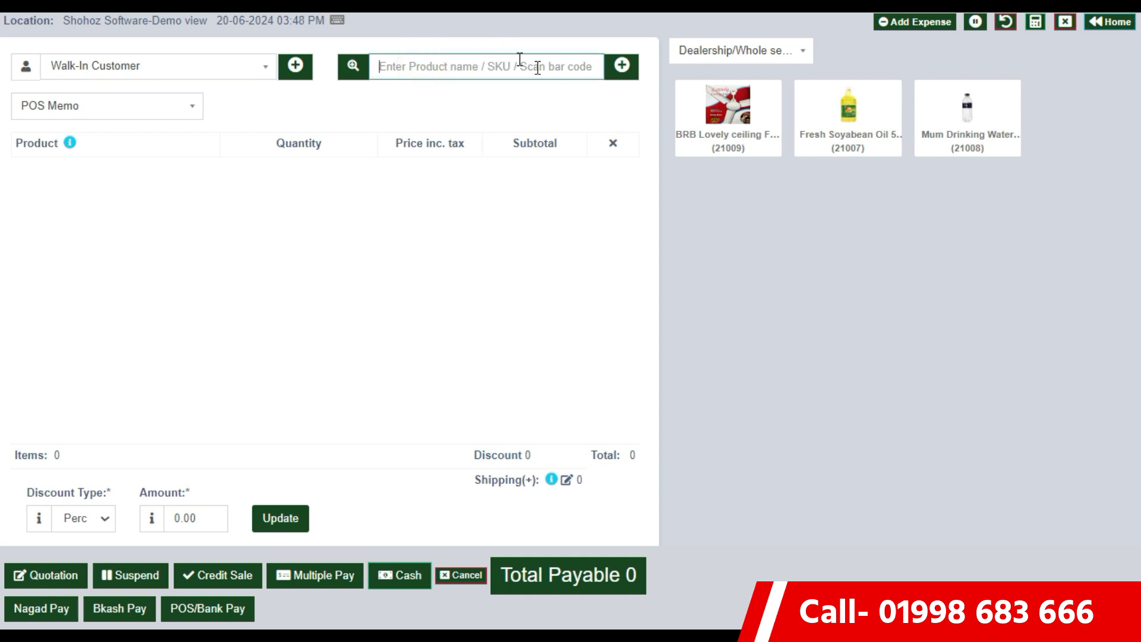
pyautogui.click(495, 259)
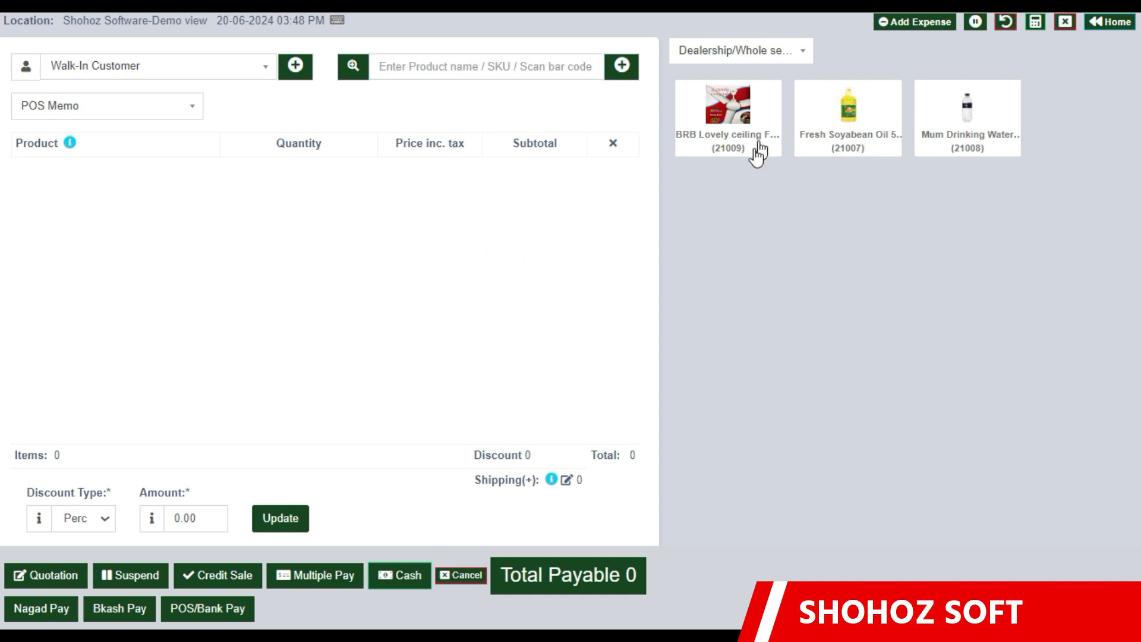
pyautogui.moveTo(722, 205); pyautogui.dragTo(1026, 161)
pyautogui.click(951, 249)
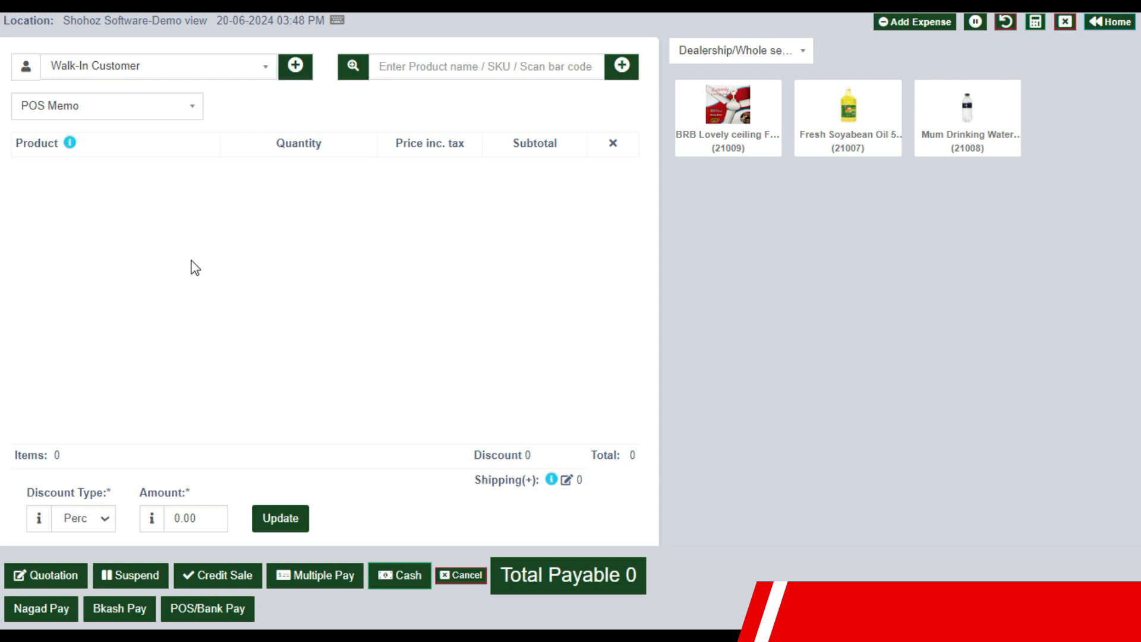
pyautogui.click(296, 66)
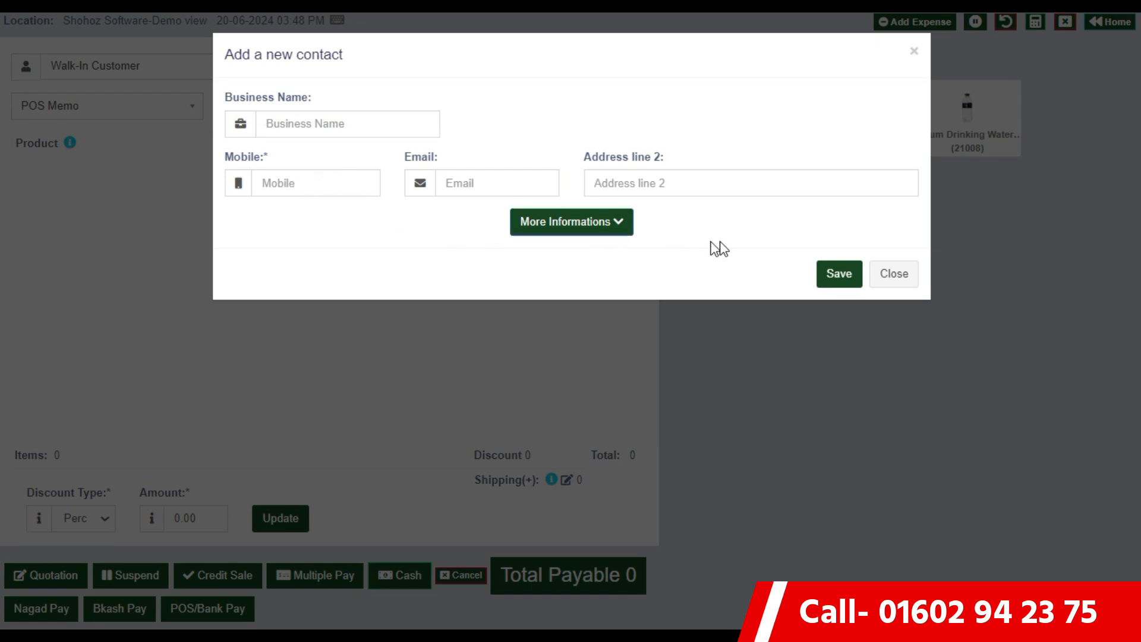
pyautogui.click(894, 274)
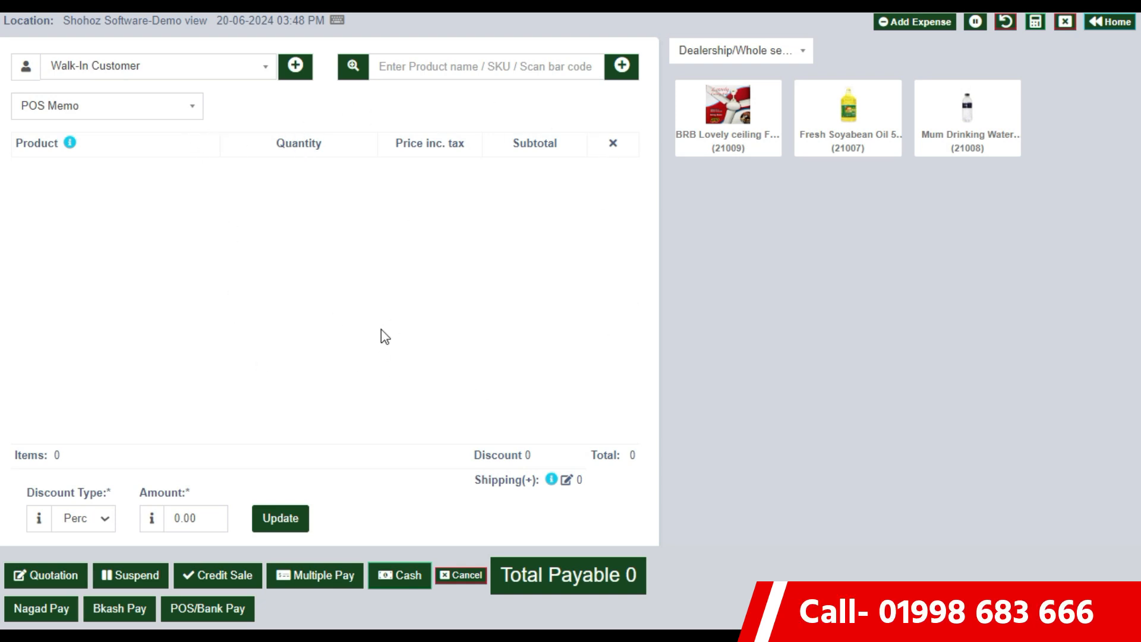
pyautogui.click(177, 107)
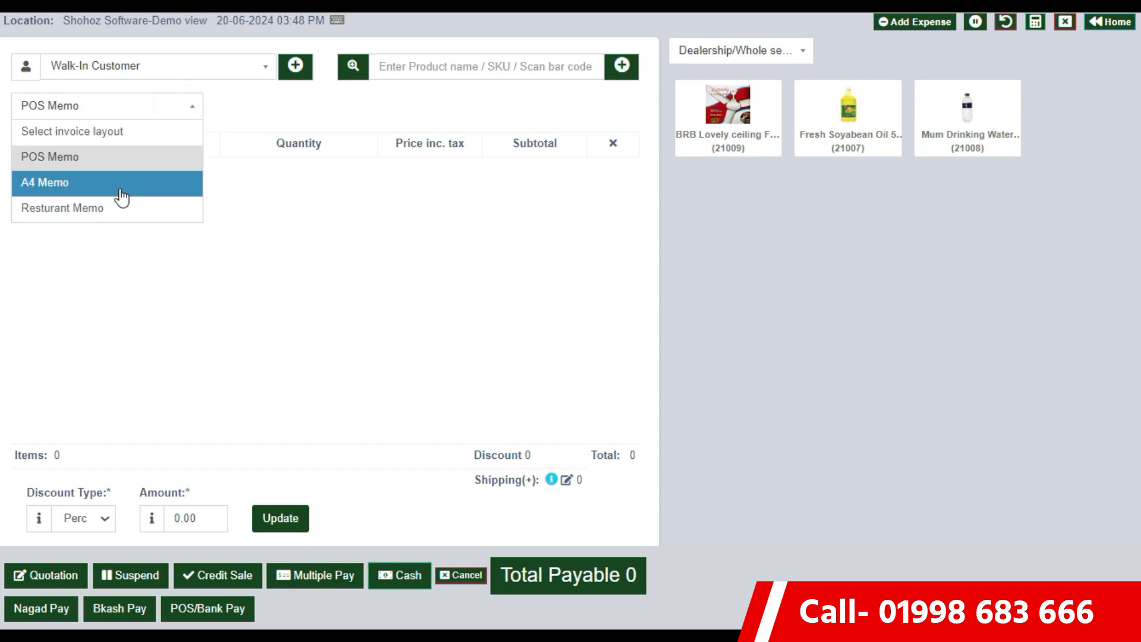
pyautogui.click(275, 194)
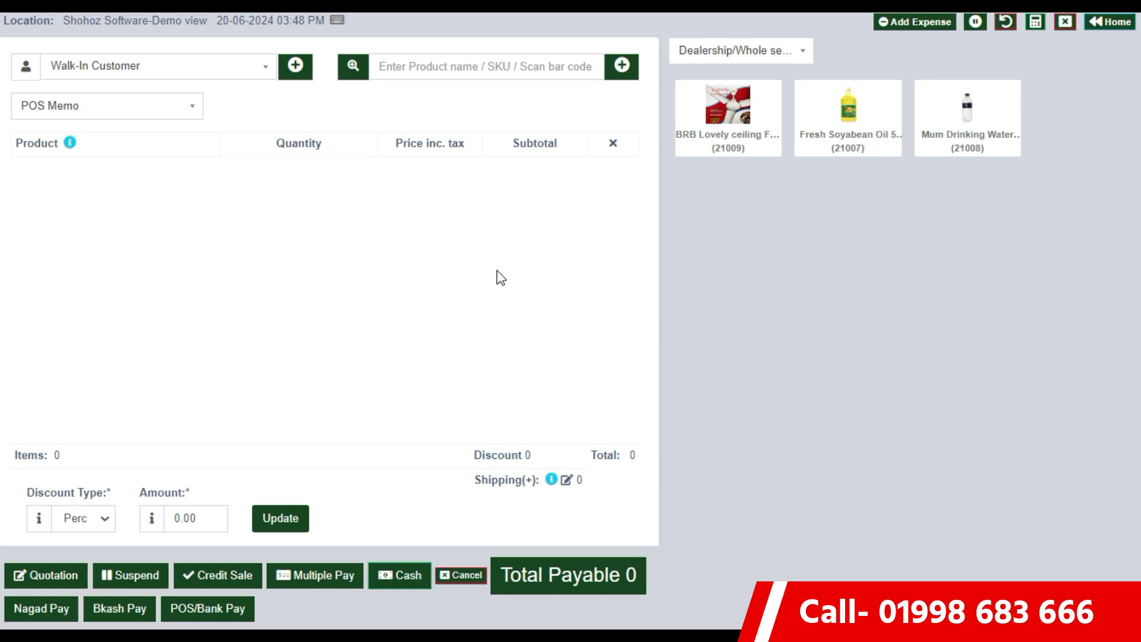
# - Add Fresh Soyabean Oil 5 Ltr to the sale and set its quantity to 20 pieces
pyautogui.click(850, 122)
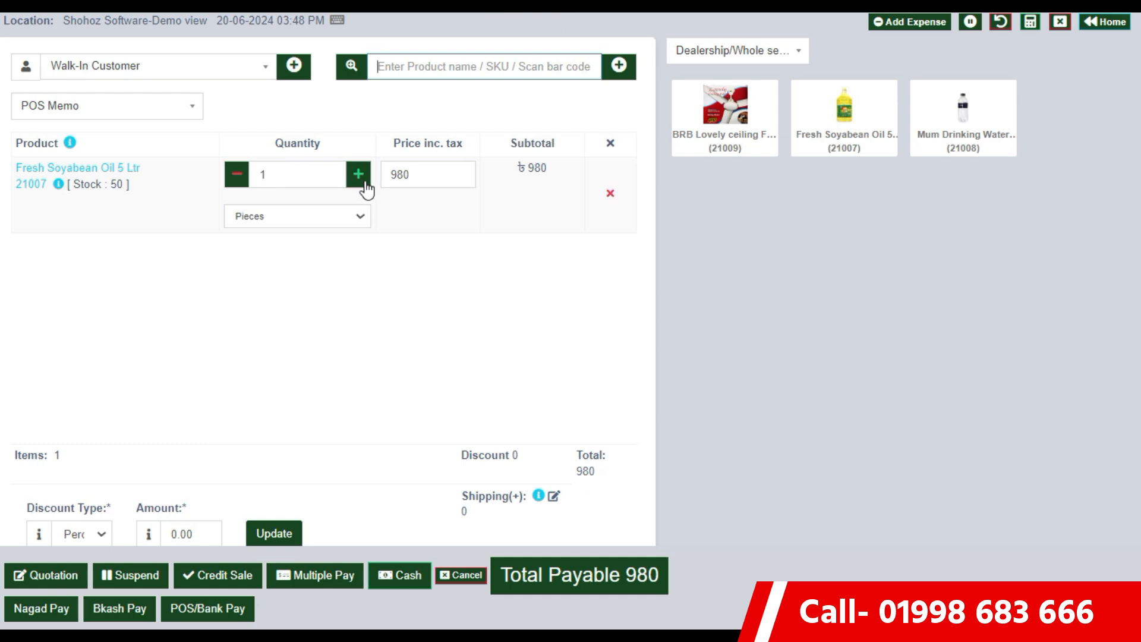
pyautogui.doubleClick(298, 176)
pyautogui.write('2')
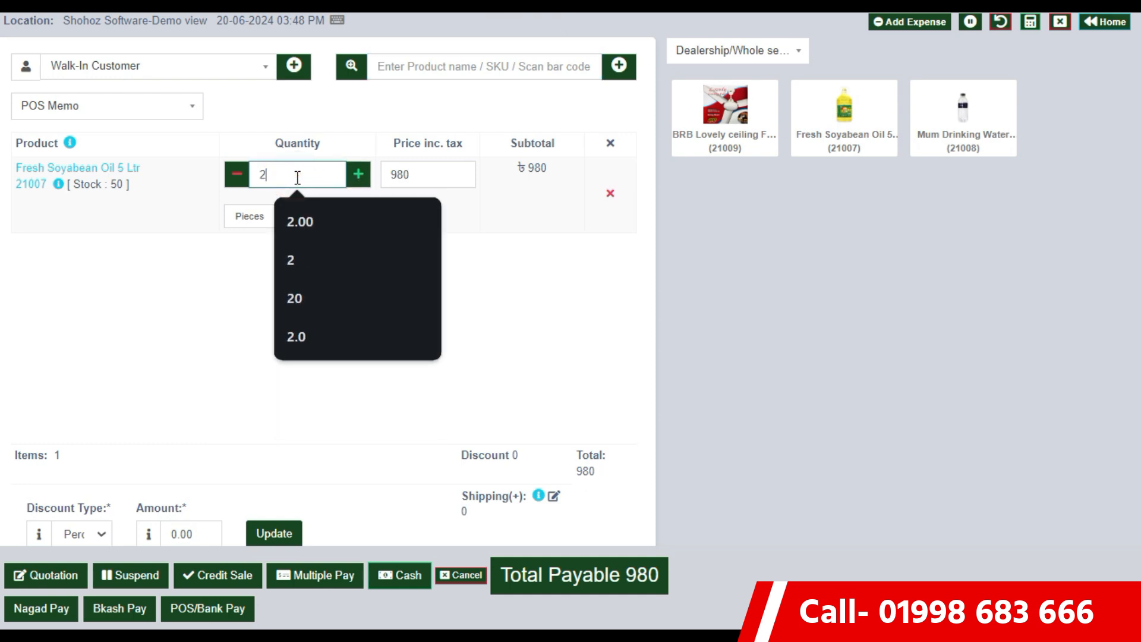
pyautogui.write('0')
pyautogui.click(253, 319)
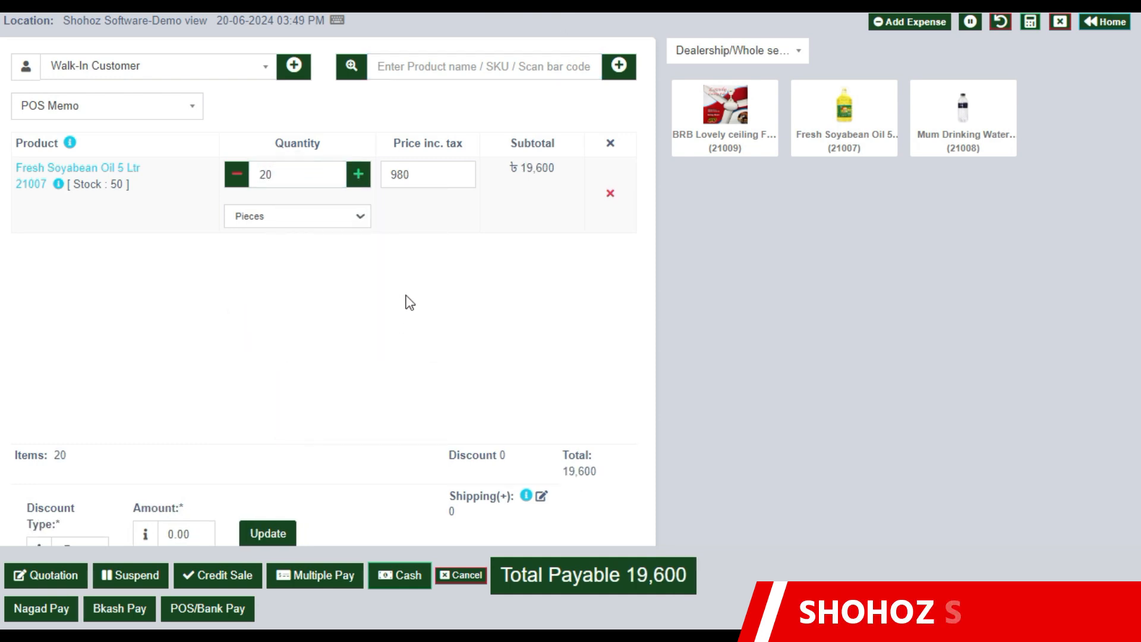
pyautogui.moveTo(107, 183); pyautogui.dragTo(127, 183)
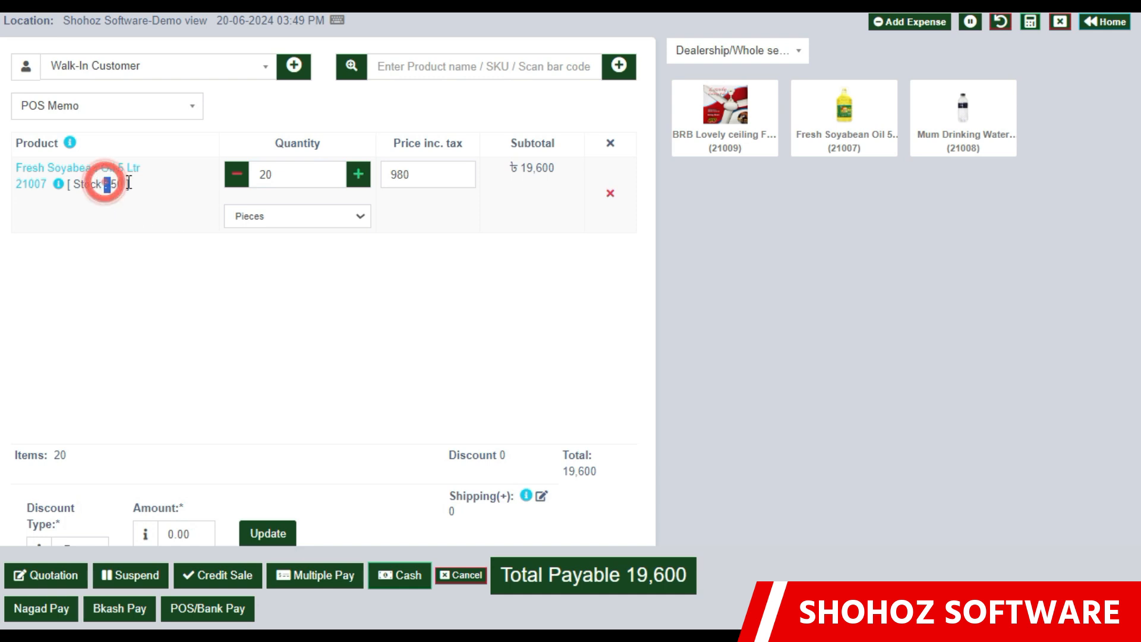
pyautogui.click(137, 276)
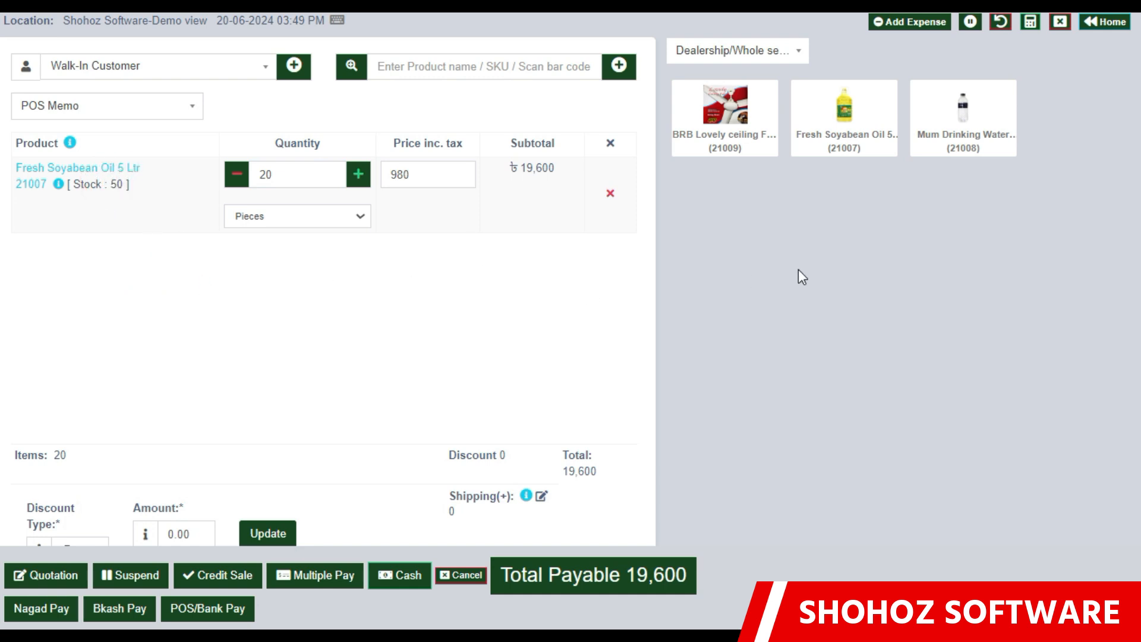
# - Add Mum Drinking Water 250 mL to the sale and set its quantity to 150 pieces
pyautogui.click(929, 122)
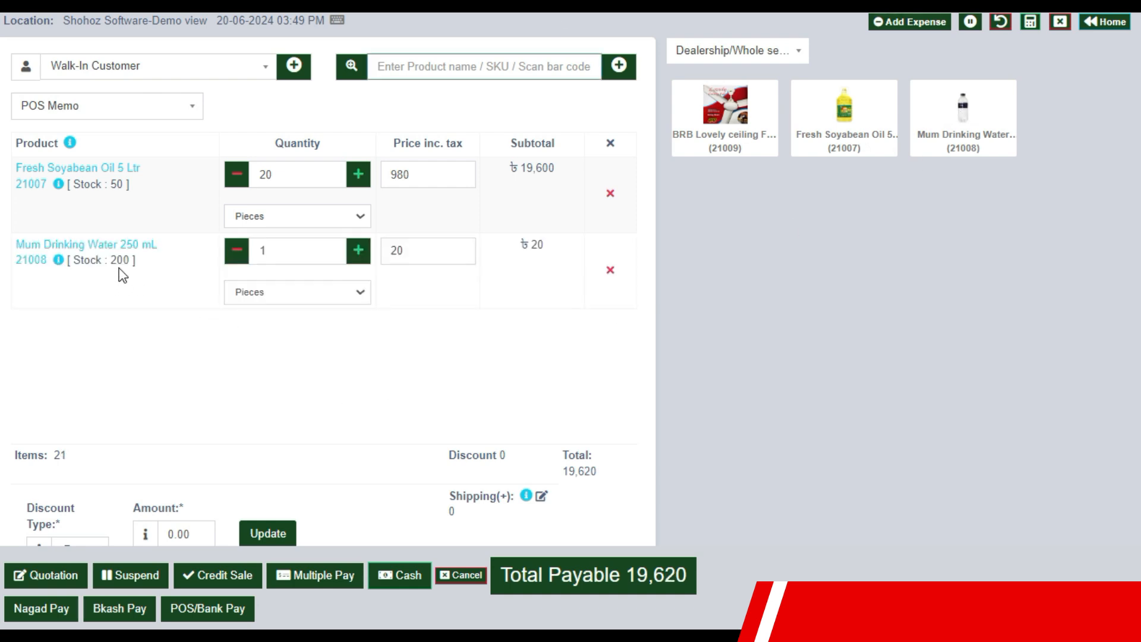
pyautogui.click(306, 250)
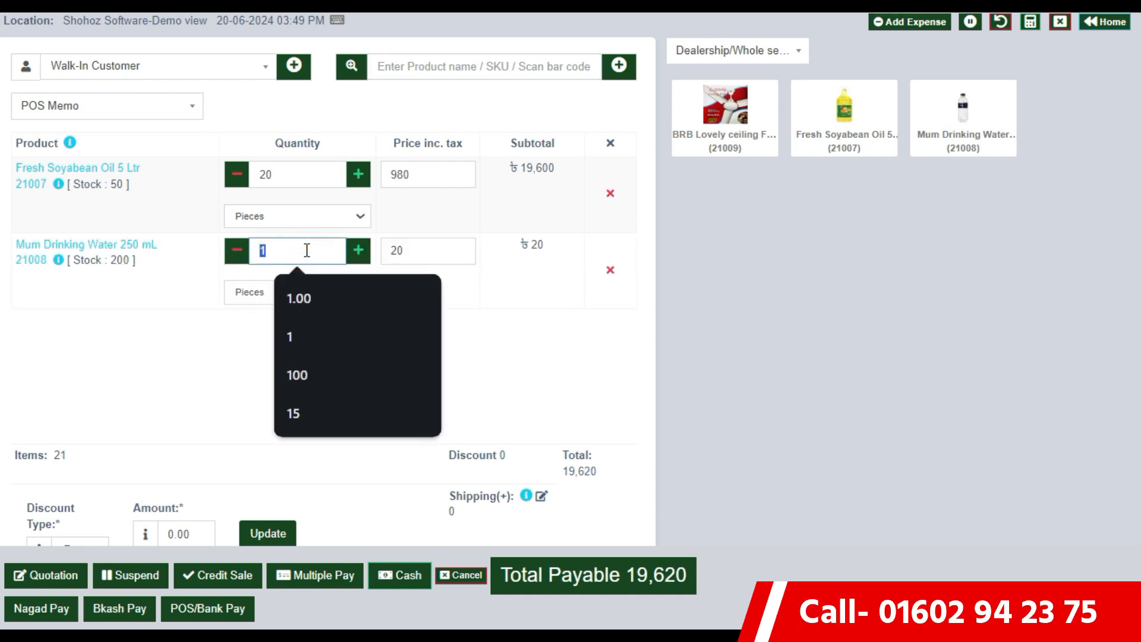
pyautogui.write('50')
pyautogui.click(299, 402)
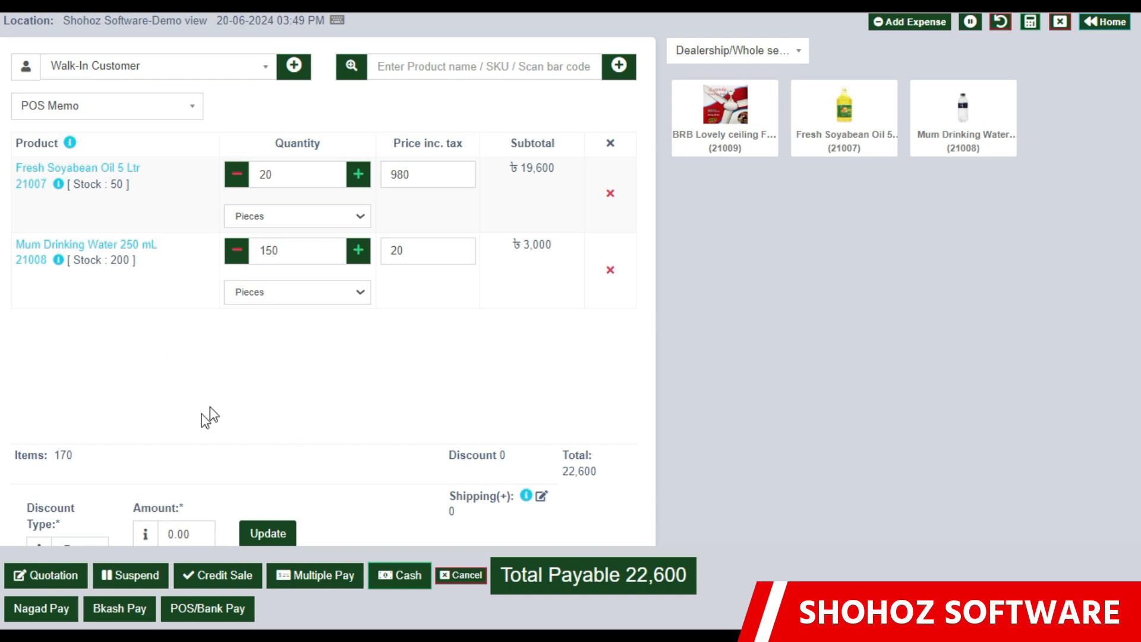
# - Suspend the current sale, entering the customer's name as the suspend note
pyautogui.click(125, 572)
pyautogui.click(392, 145)
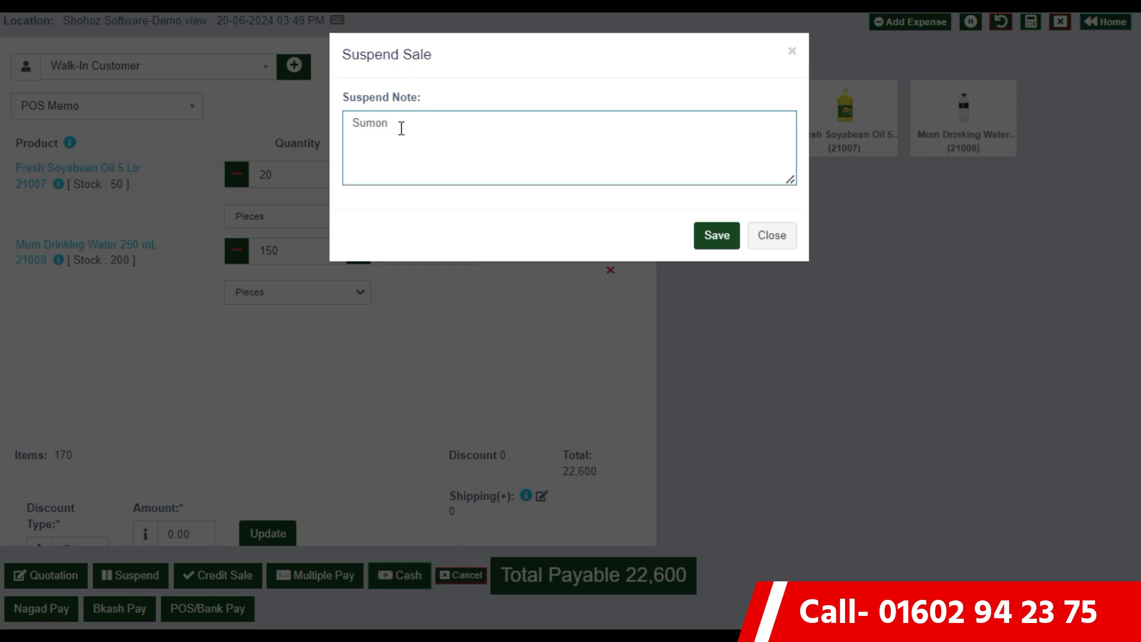
pyautogui.click(717, 237)
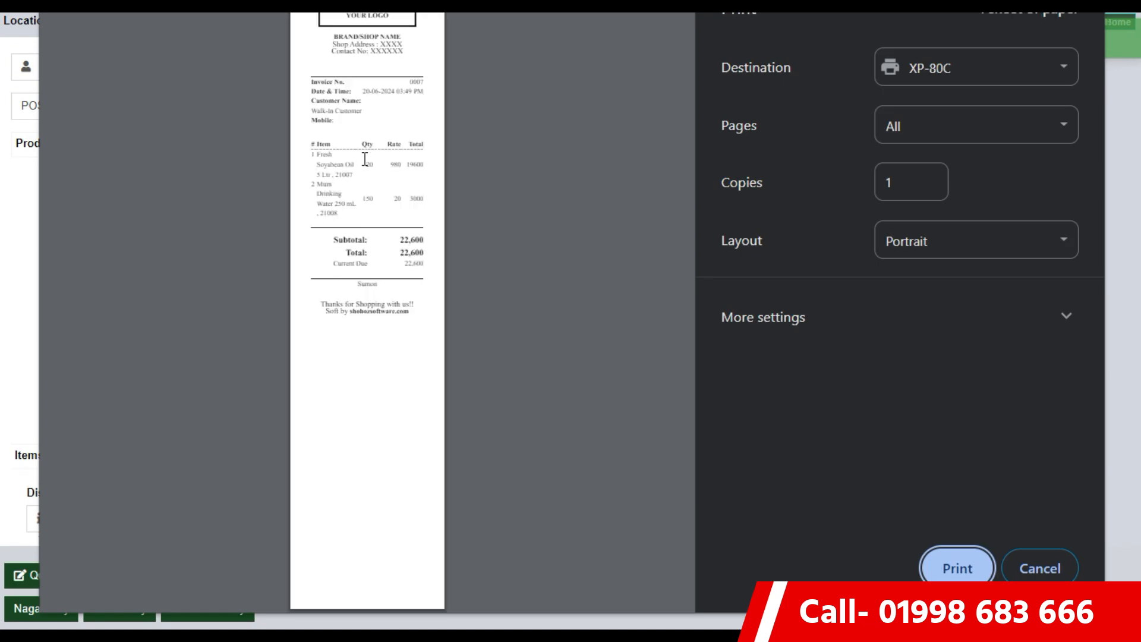
# - Examine the suspended sale's invoice preview, including shop details, items, totals and note, and close it without printing
pyautogui.scroll(3, 362, 157)
pyautogui.scroll(3, 361, 157)
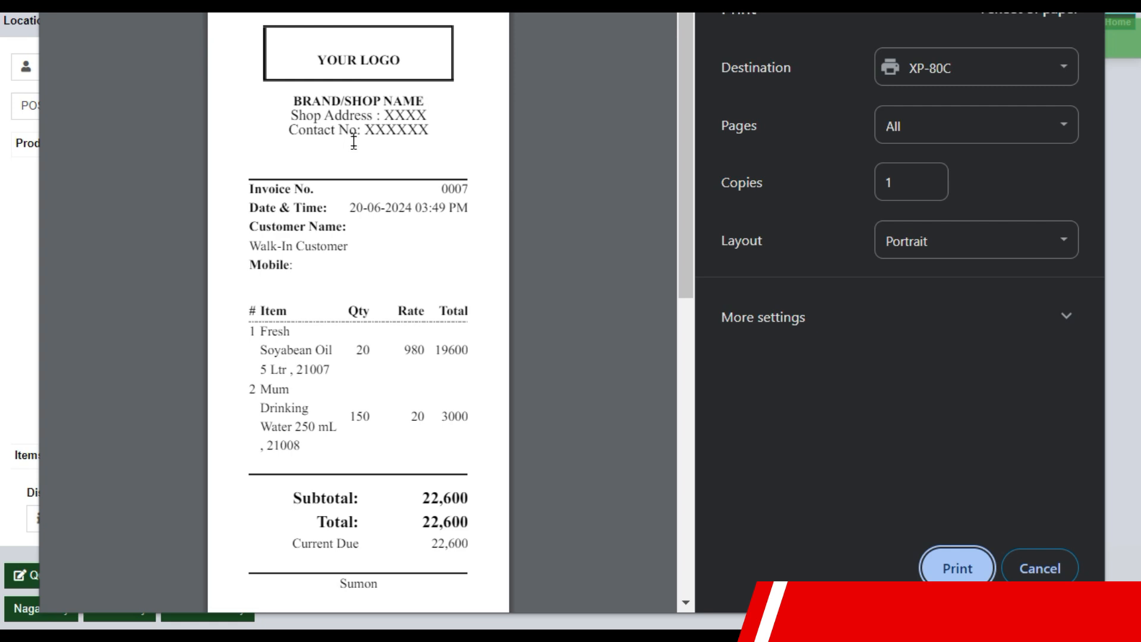
pyautogui.moveTo(313, 53); pyautogui.dragTo(429, 136)
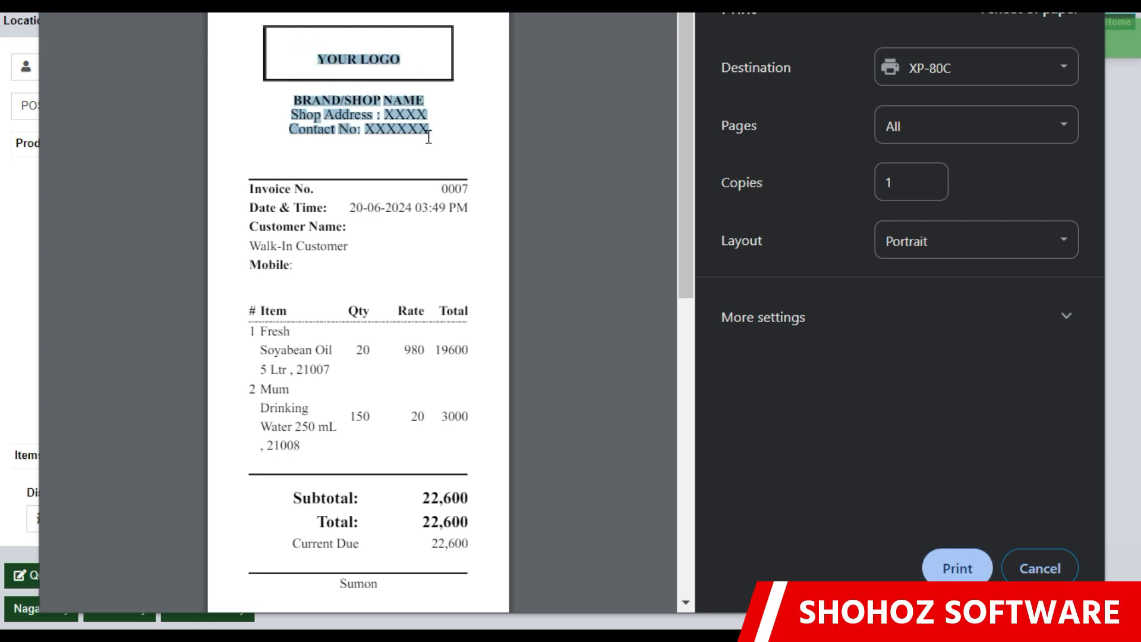
pyautogui.click(395, 159)
pyautogui.scroll(-2, 336, 170)
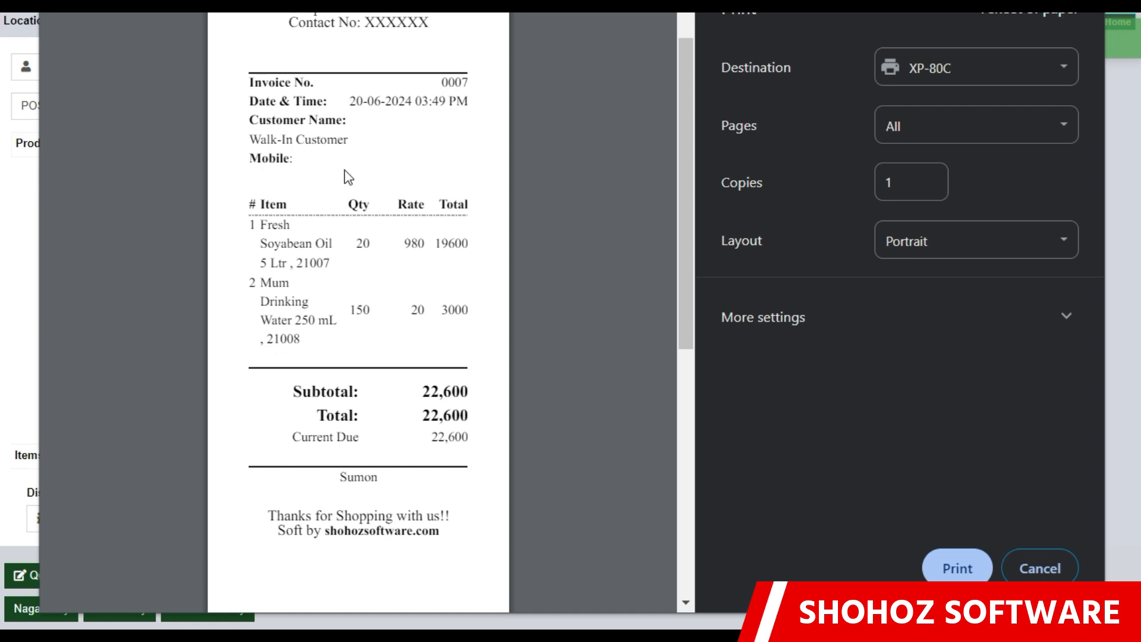
pyautogui.scroll(-2, 347, 177)
pyautogui.moveTo(339, 370); pyautogui.dragTo(380, 370)
pyautogui.moveTo(260, 117); pyautogui.dragTo(343, 148)
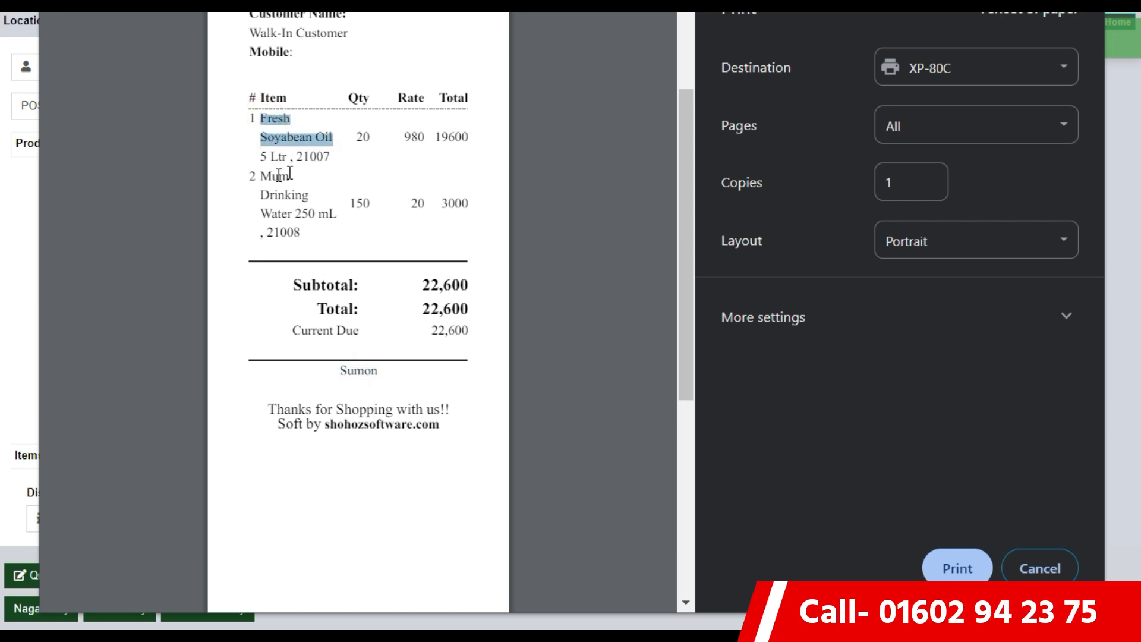
pyautogui.moveTo(264, 186); pyautogui.dragTo(357, 209)
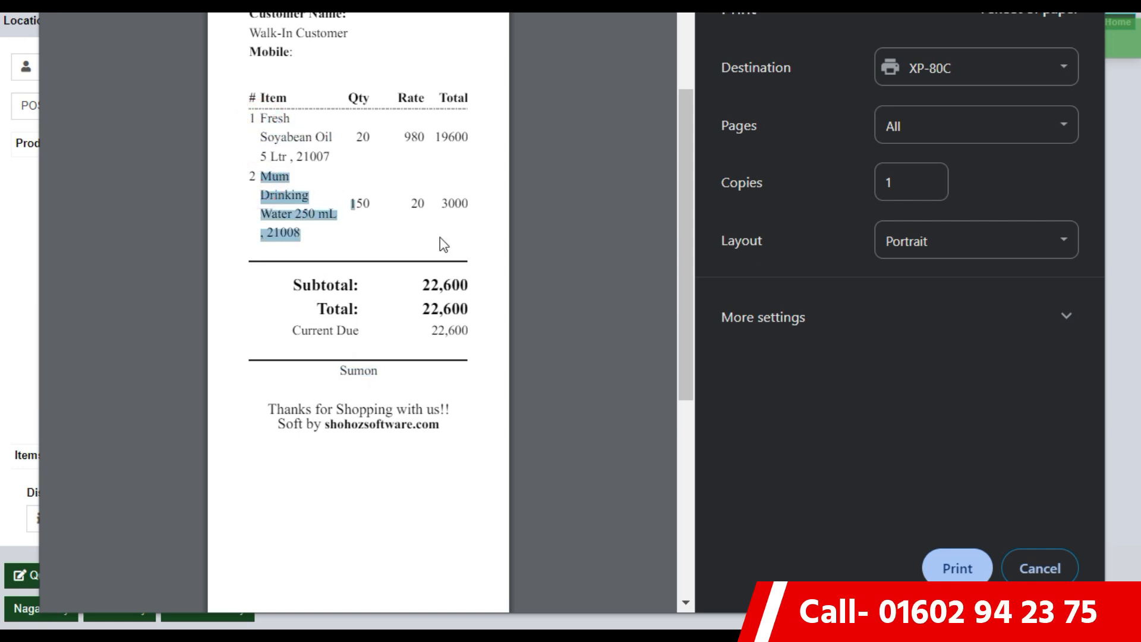
pyautogui.moveTo(423, 293); pyautogui.dragTo(279, 283)
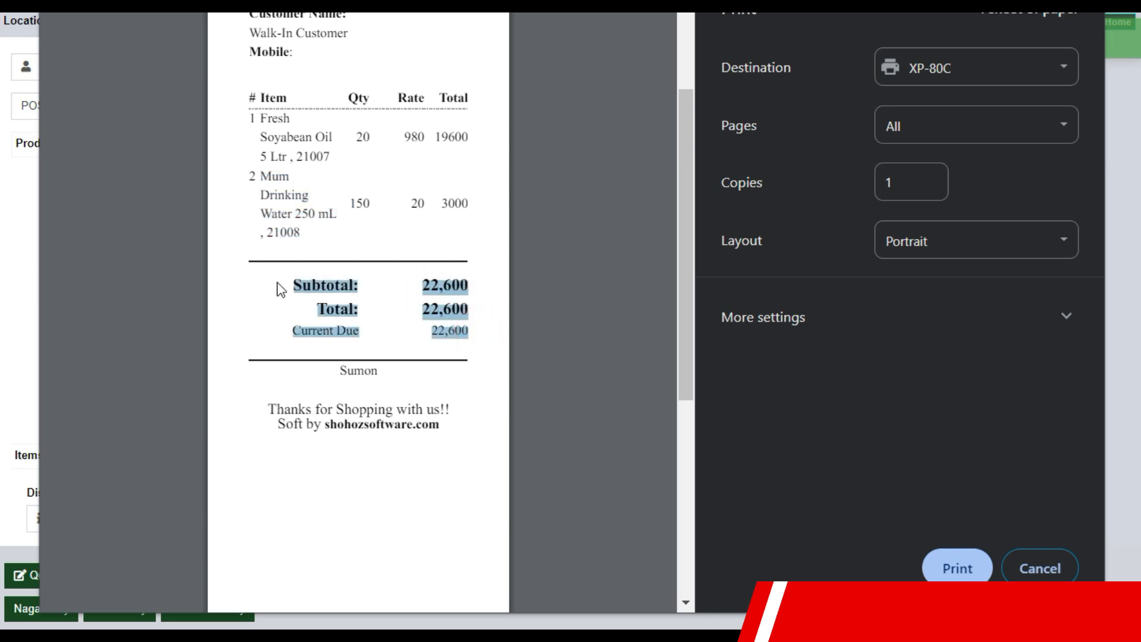
pyautogui.click(369, 286)
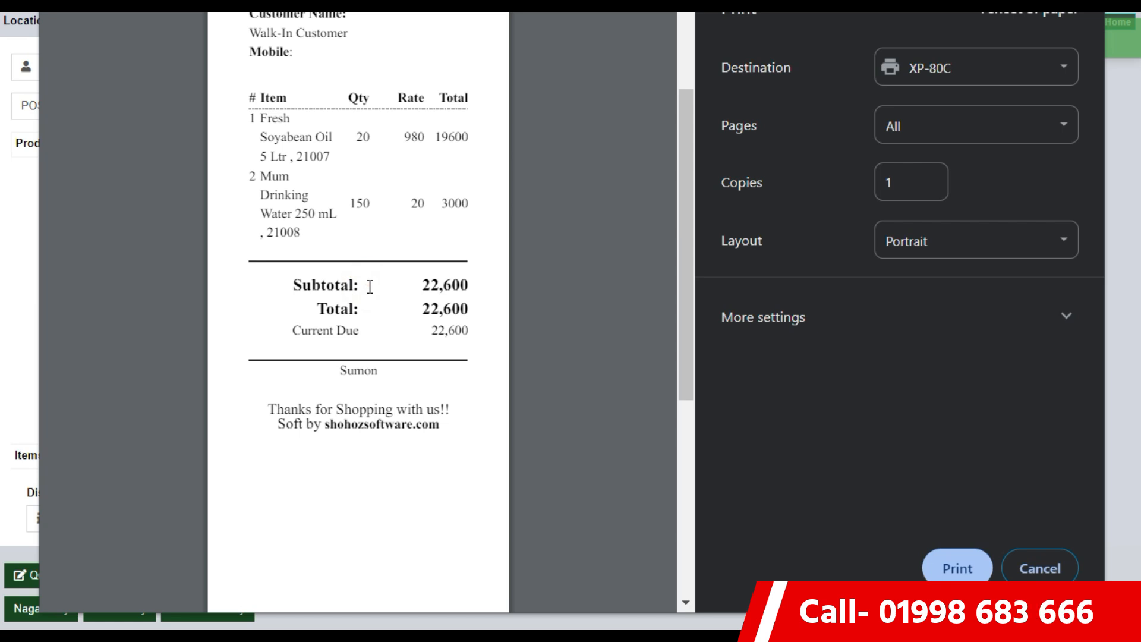
pyautogui.scroll(3, 370, 283)
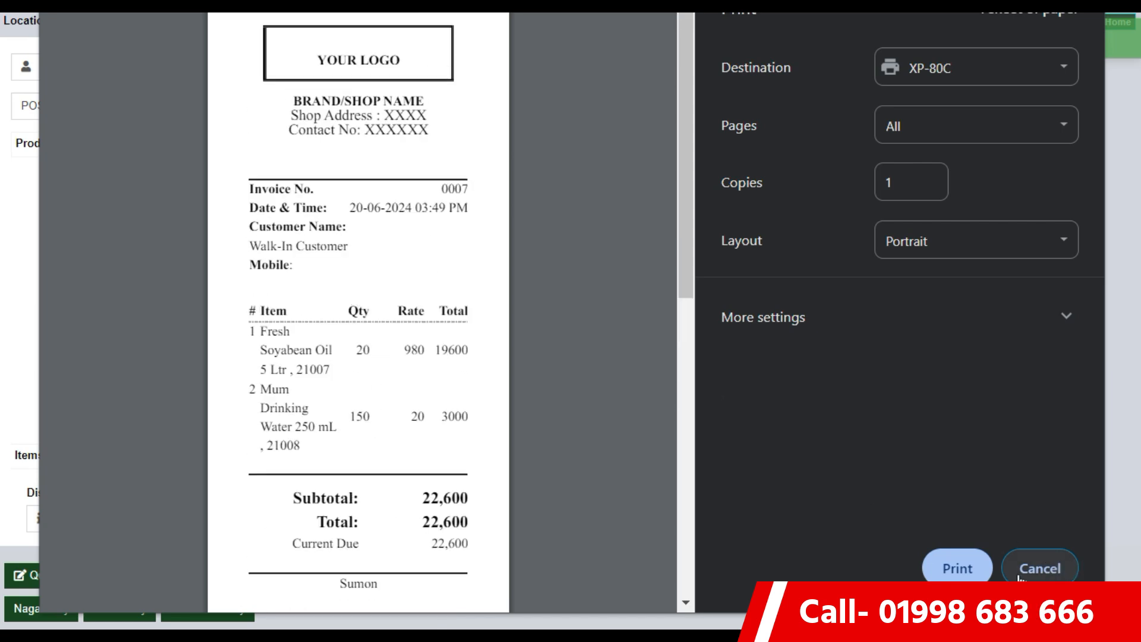
pyautogui.click(1037, 572)
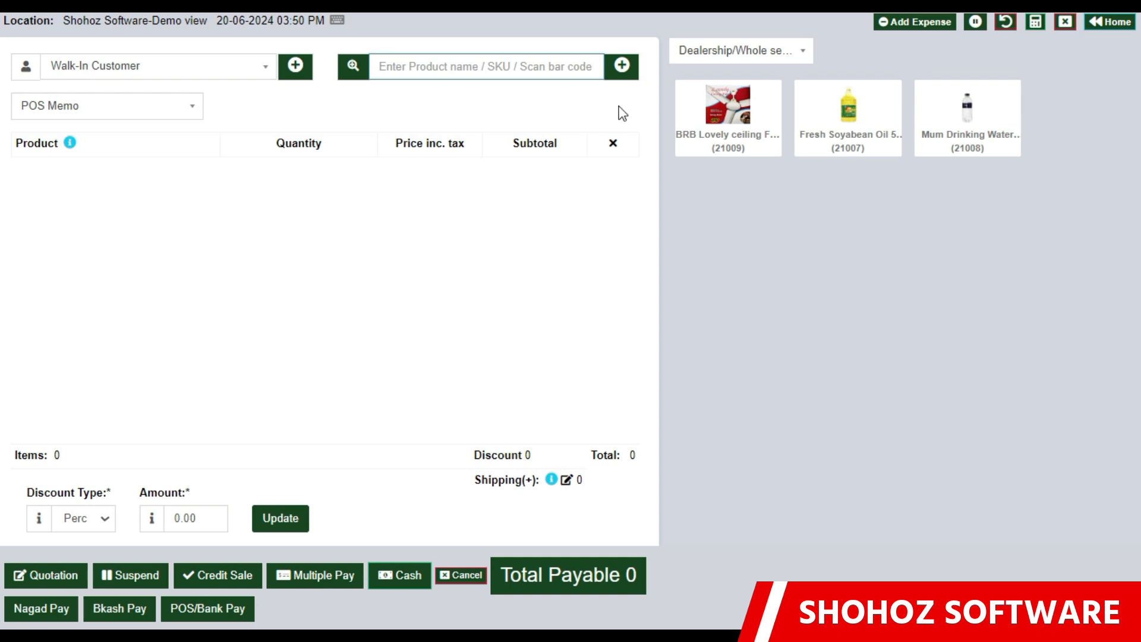
# - Reopen the suspended walk-in customer sale for editing and set the Fresh Soyabean Oil 5 Ltr quantity to 15
pyautogui.click(974, 24)
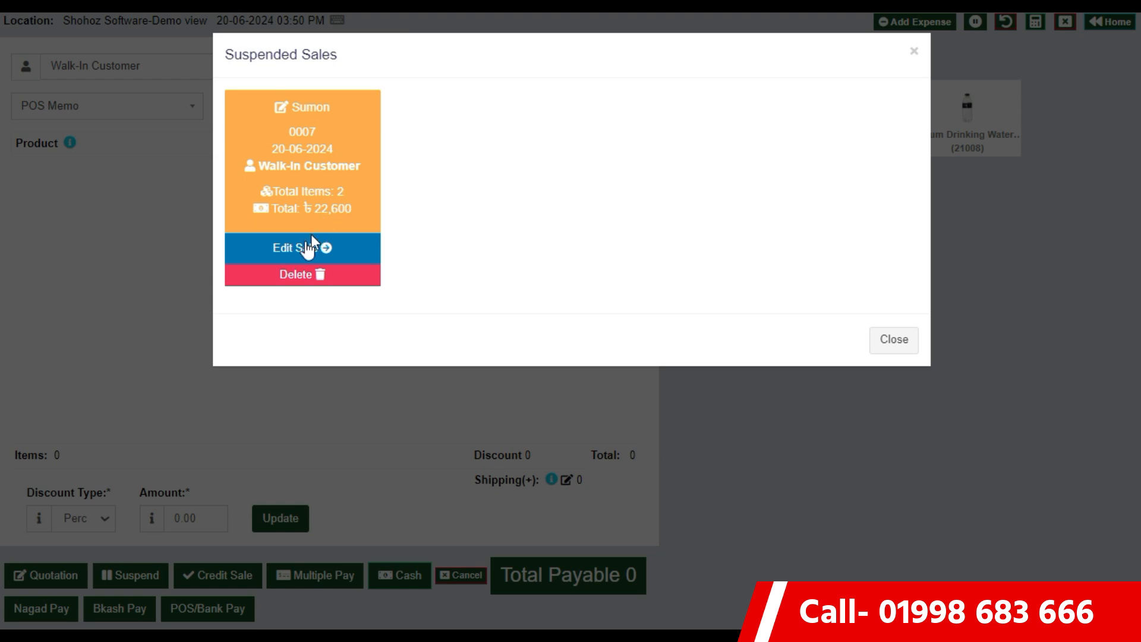
pyautogui.click(301, 246)
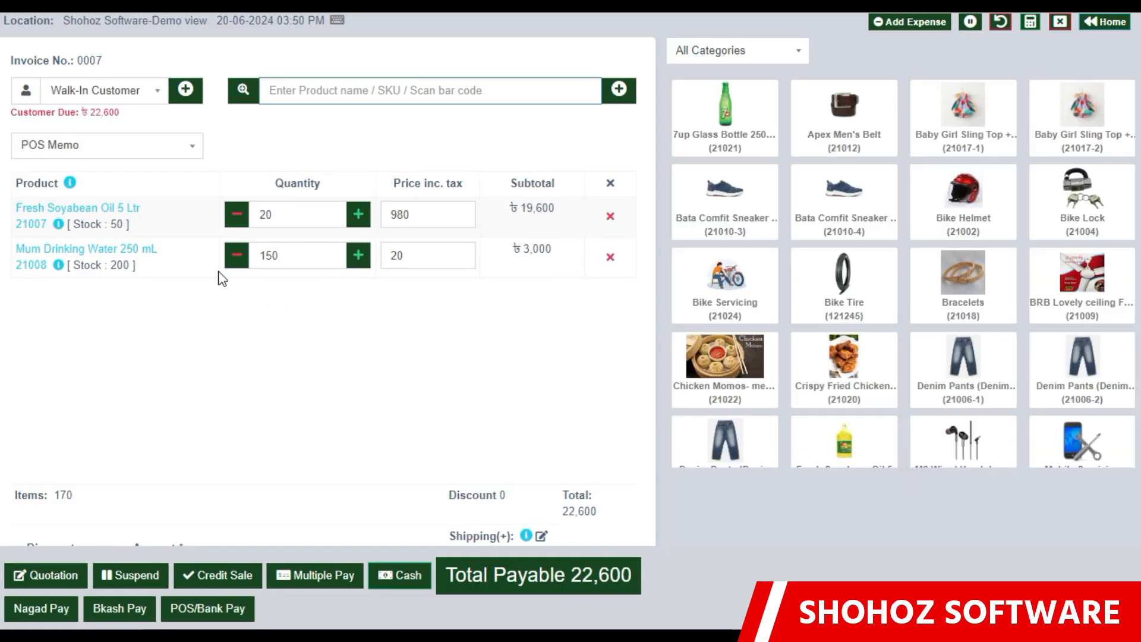
pyautogui.click(301, 209)
pyautogui.write('1')
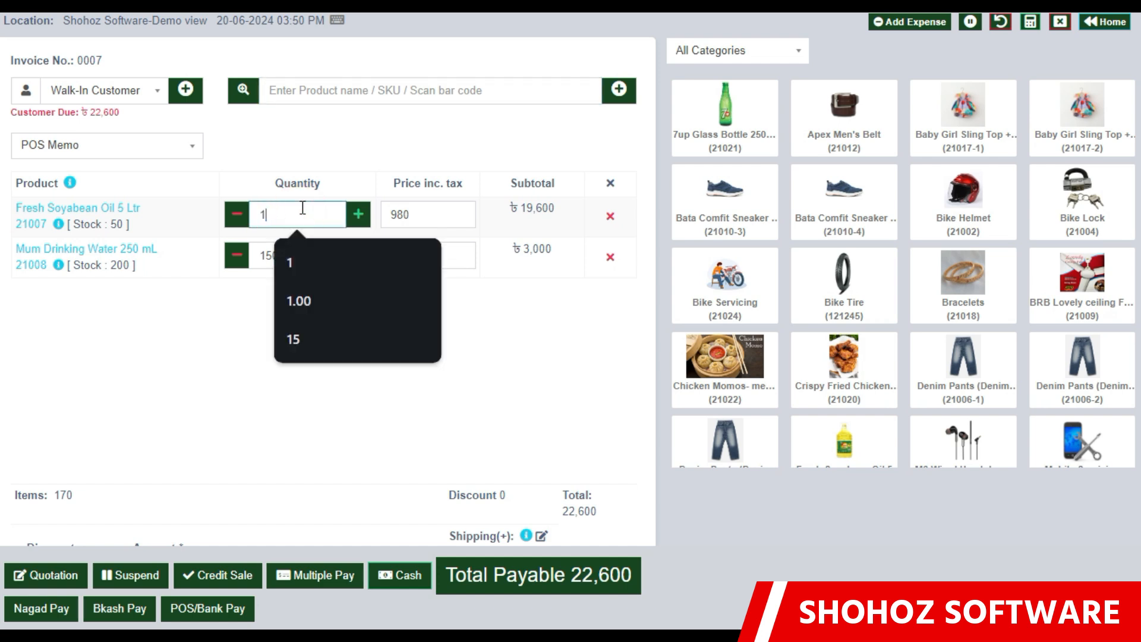
pyautogui.write('5')
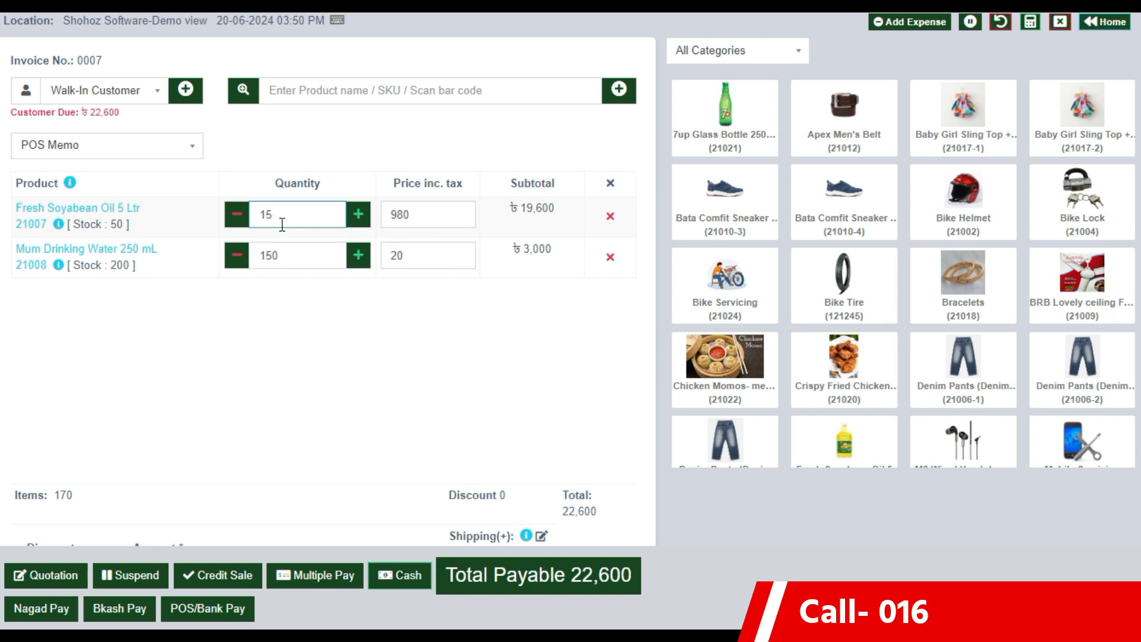
pyautogui.click(315, 343)
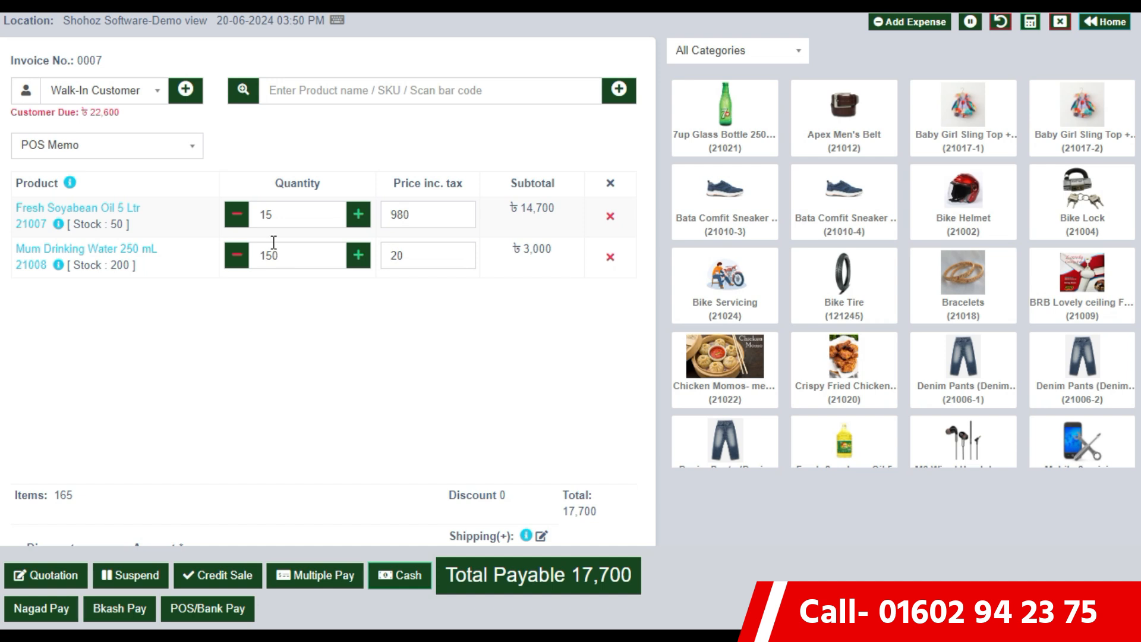
# - Set the Mum Drinking Water 250 mL quantity to 120 in the reopened sale
pyautogui.doubleClick(292, 260)
pyautogui.write('12')
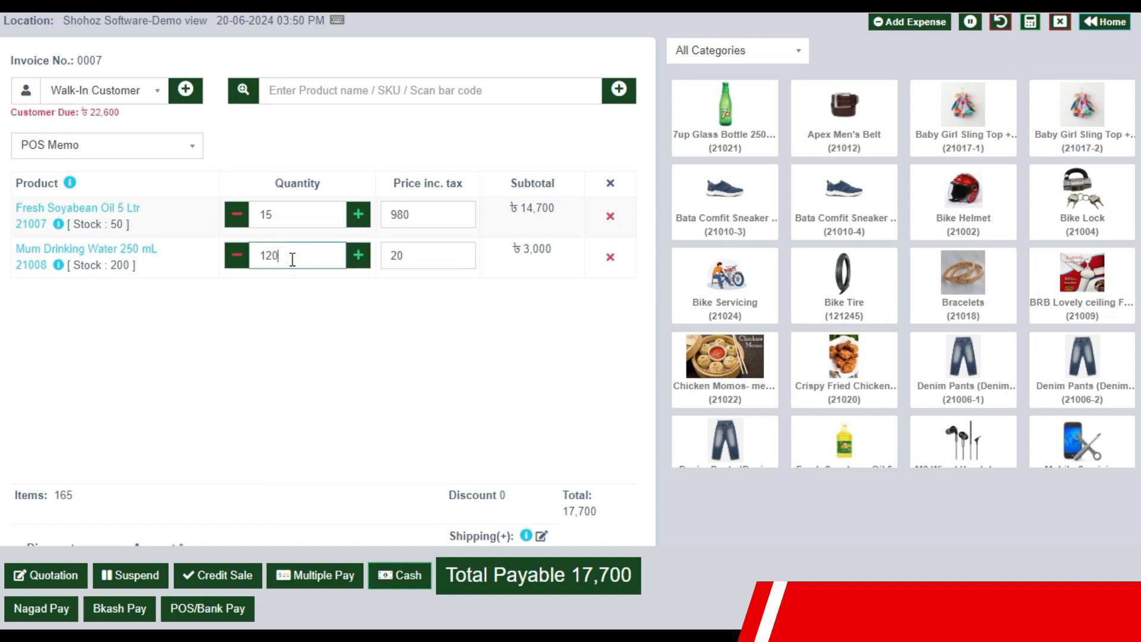
pyautogui.click(277, 324)
pyautogui.click(283, 294)
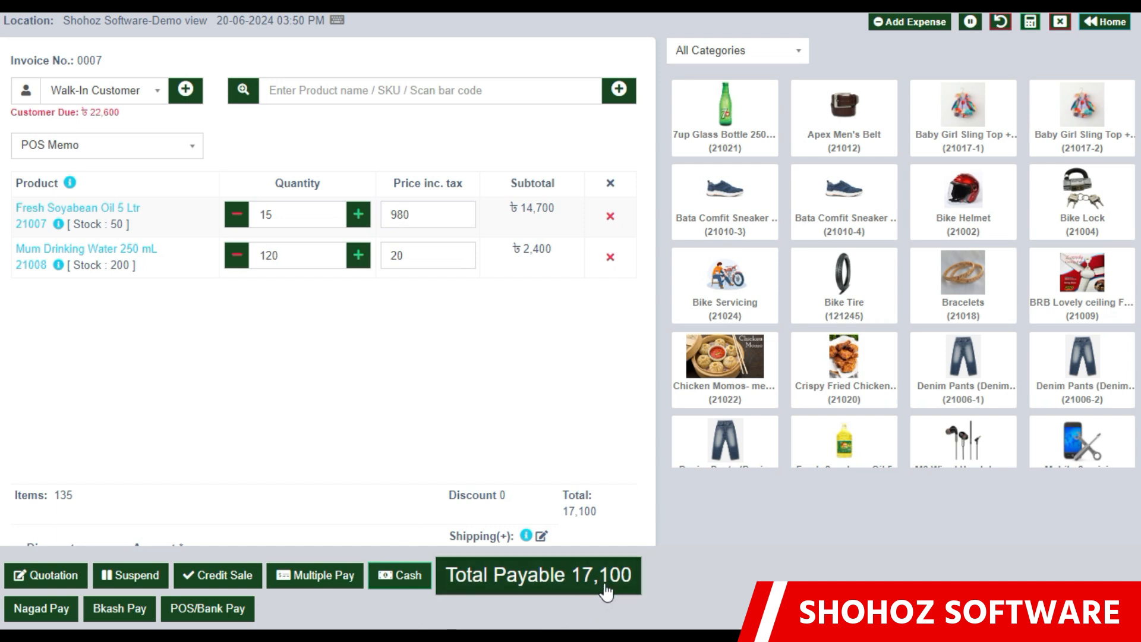
# - Complete the edited sale as a cash payment and view its invoice in the print preview
pyautogui.click(400, 575)
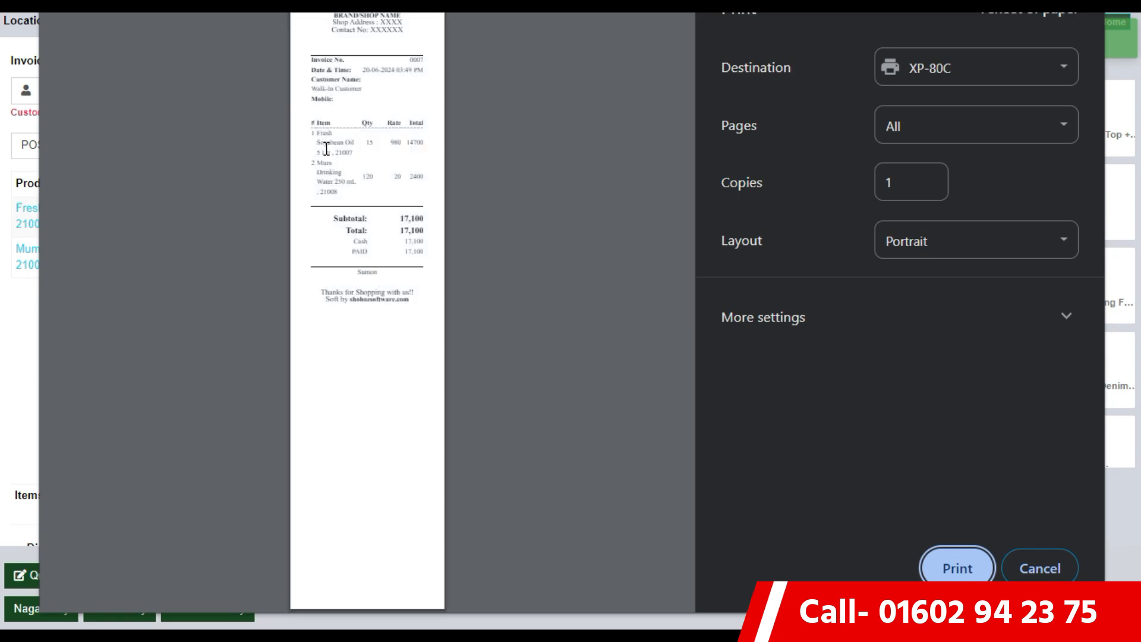
pyautogui.scroll(2, 366, 171)
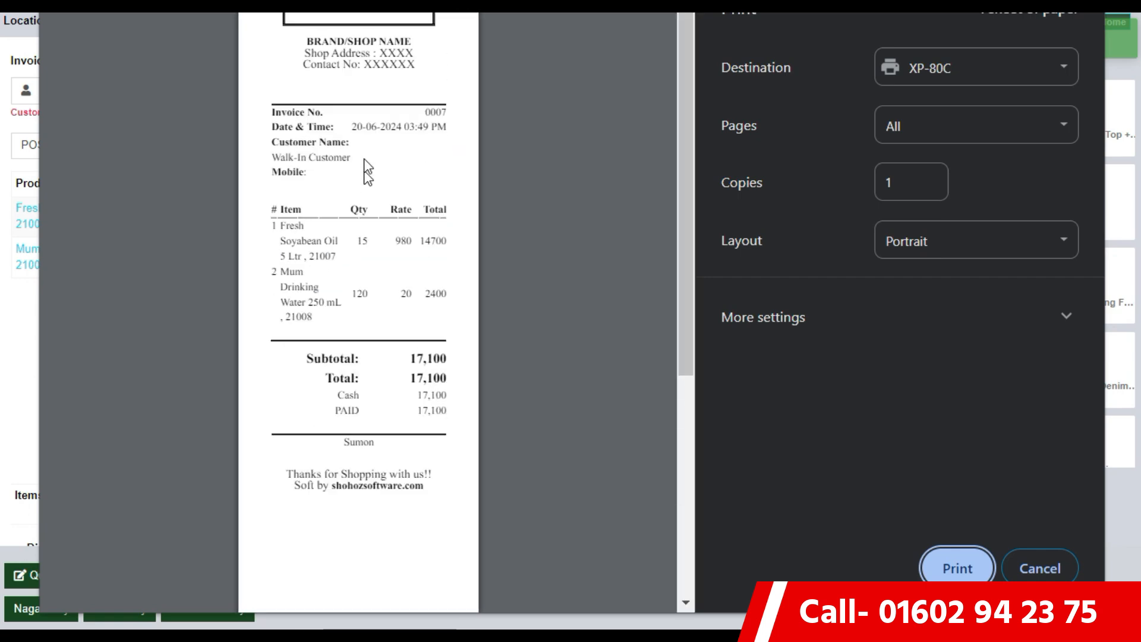
# - Examine the completed sale's invoice preview, including shop details, item rates, totals and paid amount, and close it without printing
pyautogui.moveTo(326, 12); pyautogui.dragTo(422, 74)
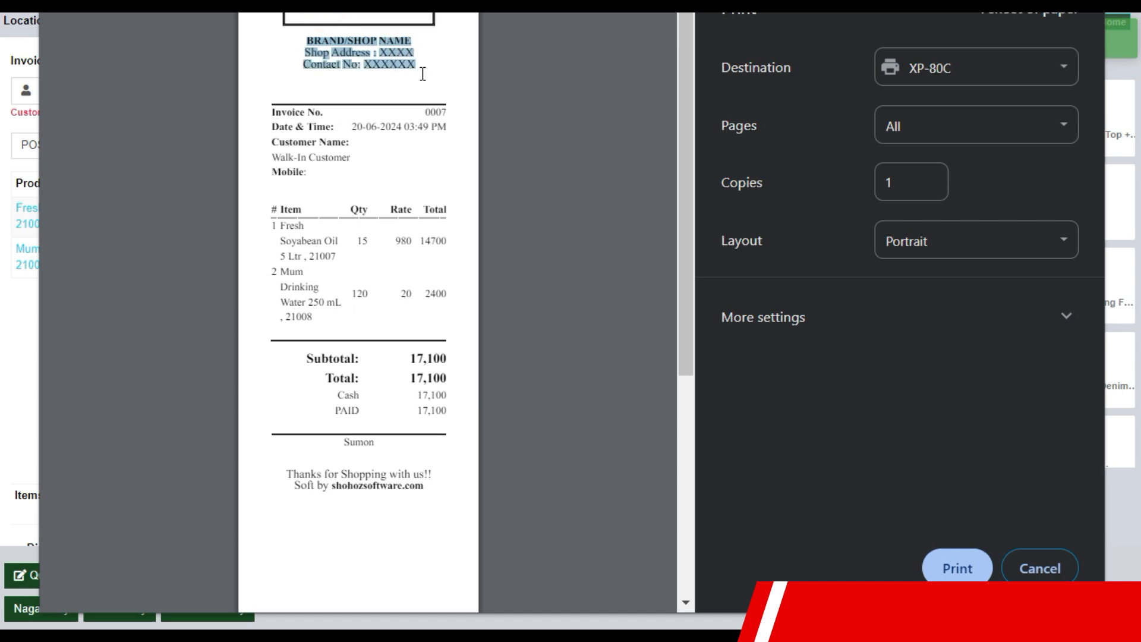
pyautogui.moveTo(349, 239); pyautogui.dragTo(449, 313)
pyautogui.moveTo(433, 247); pyautogui.dragTo(427, 236)
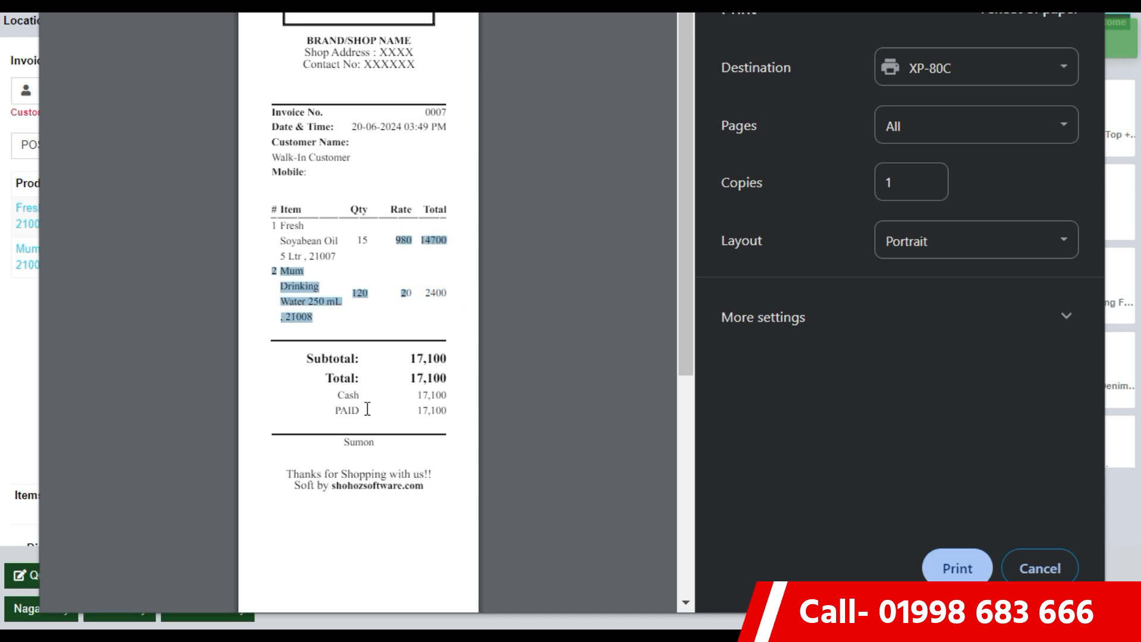
pyautogui.moveTo(410, 408); pyautogui.dragTo(450, 415)
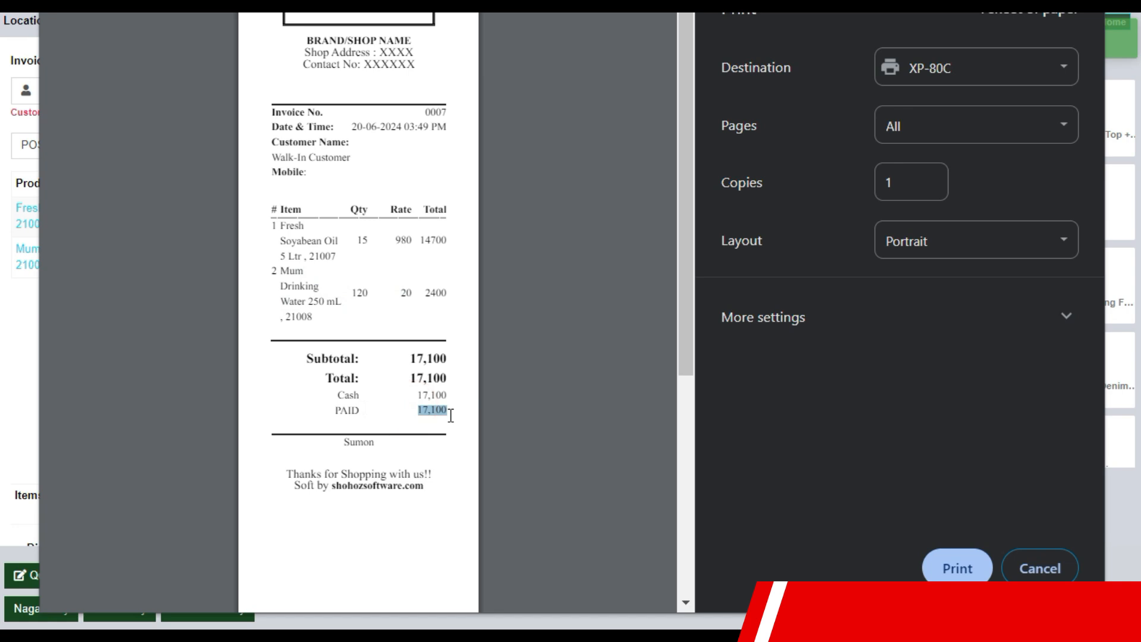
pyautogui.click(436, 438)
pyautogui.moveTo(369, 443); pyautogui.dragTo(319, 361)
pyautogui.click(359, 407)
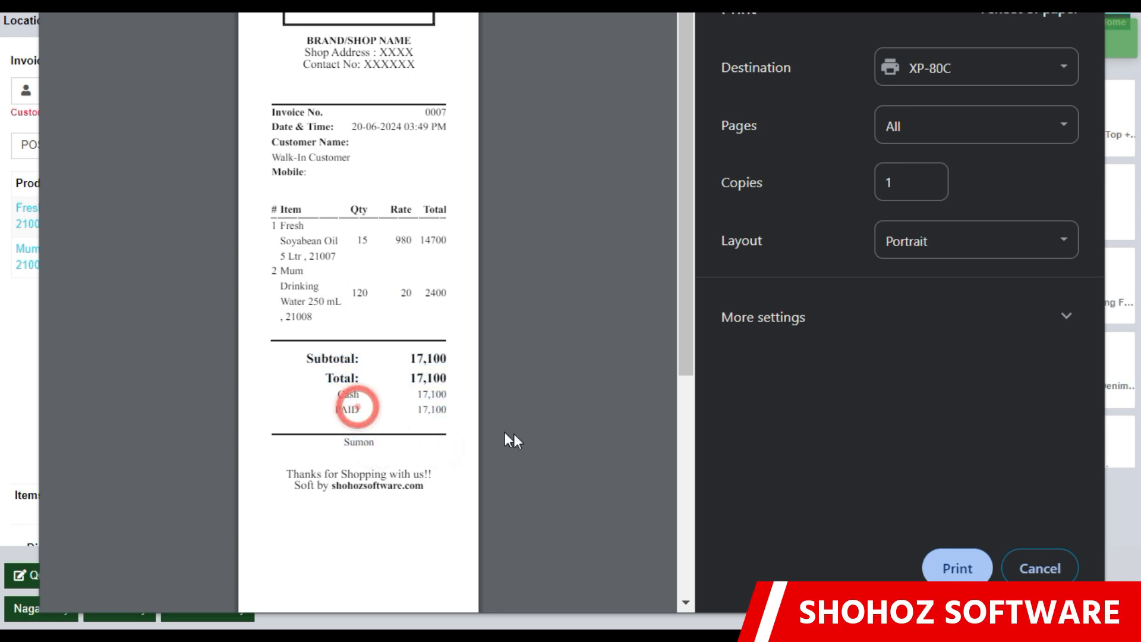
pyautogui.click(1024, 563)
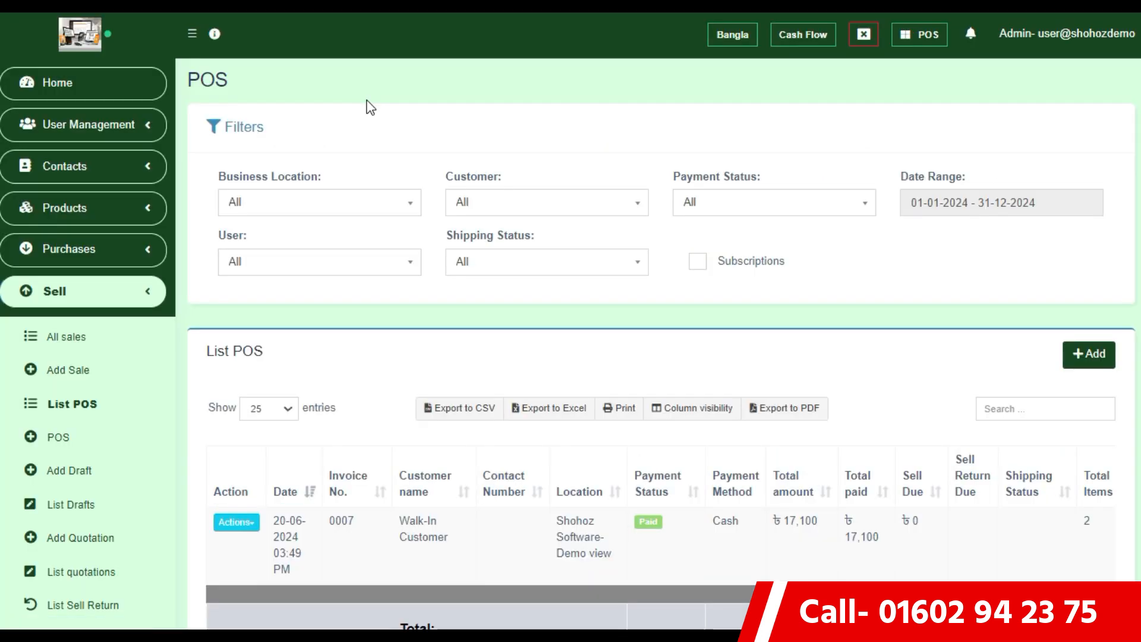
# - Open the home dashboard, filter its figures to Today and check the total sales amount
pyautogui.click(83, 81)
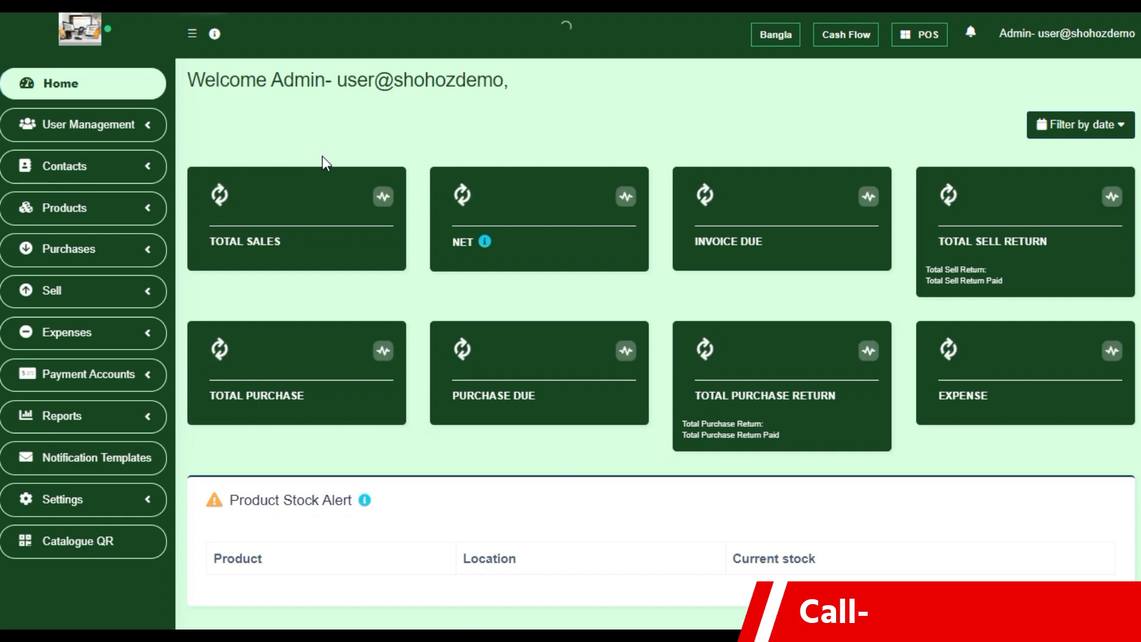
pyautogui.click(1101, 124)
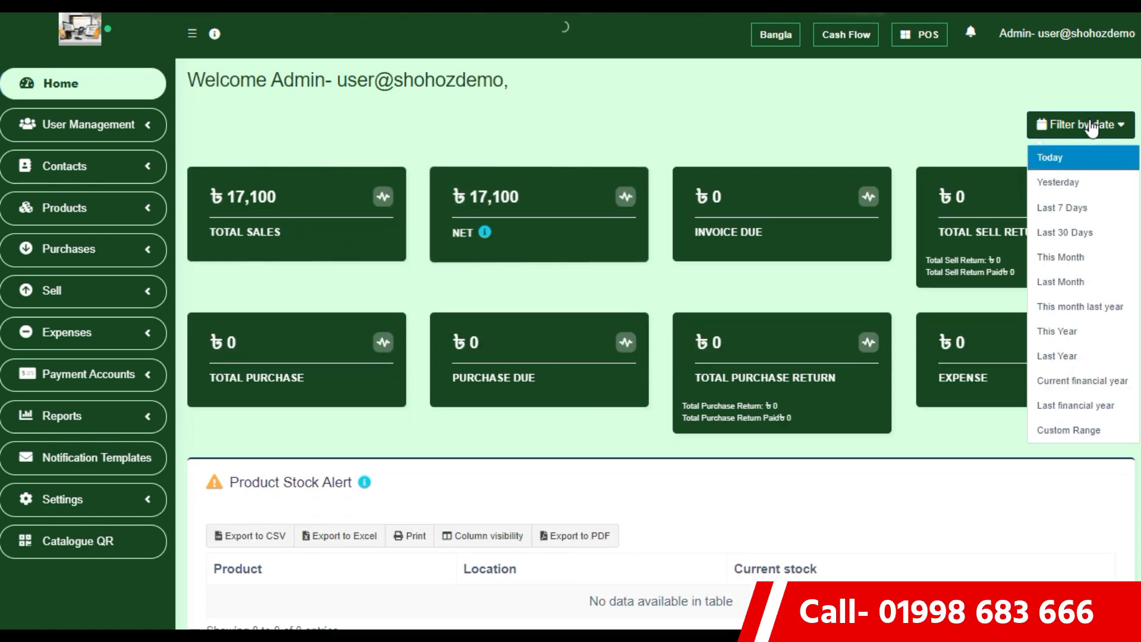
pyautogui.click(1061, 159)
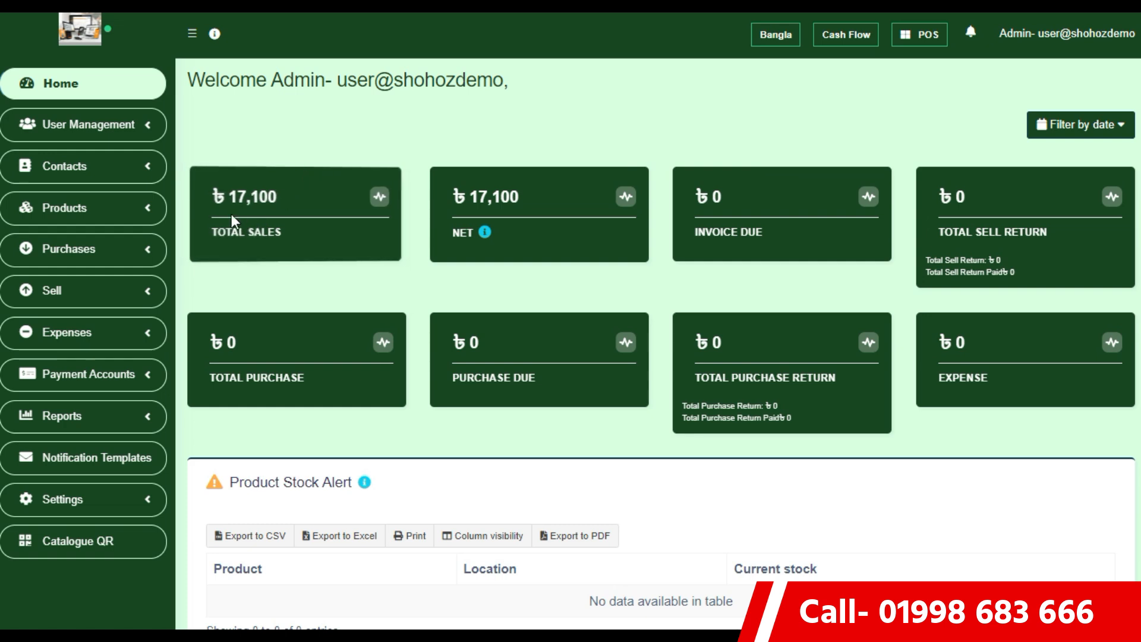
pyautogui.moveTo(230, 191); pyautogui.dragTo(278, 196)
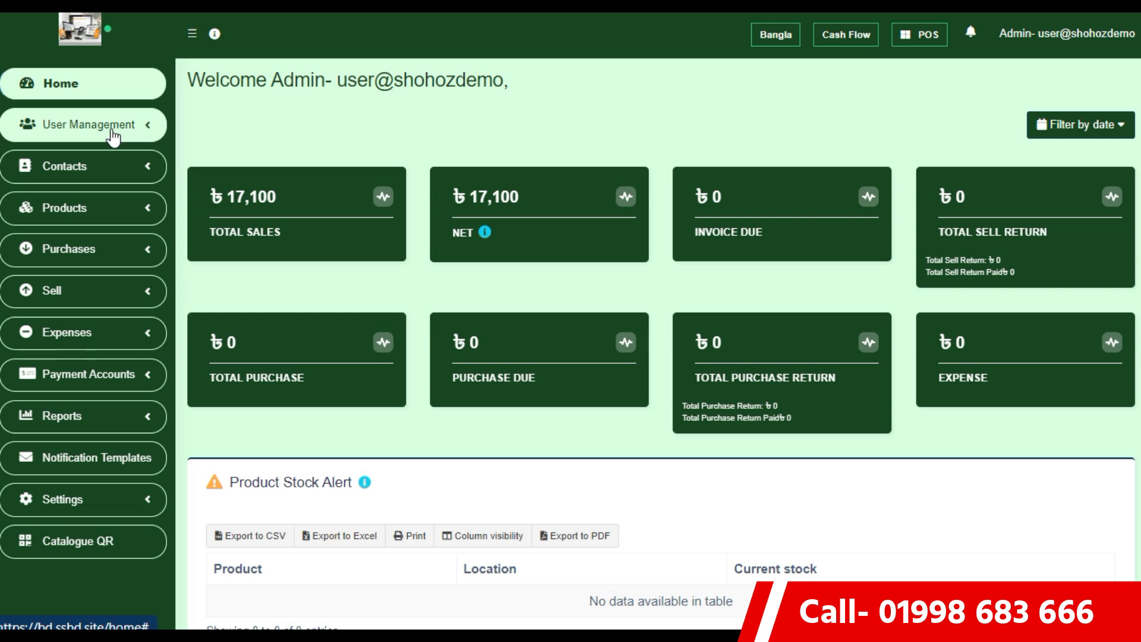
pyautogui.click(147, 167)
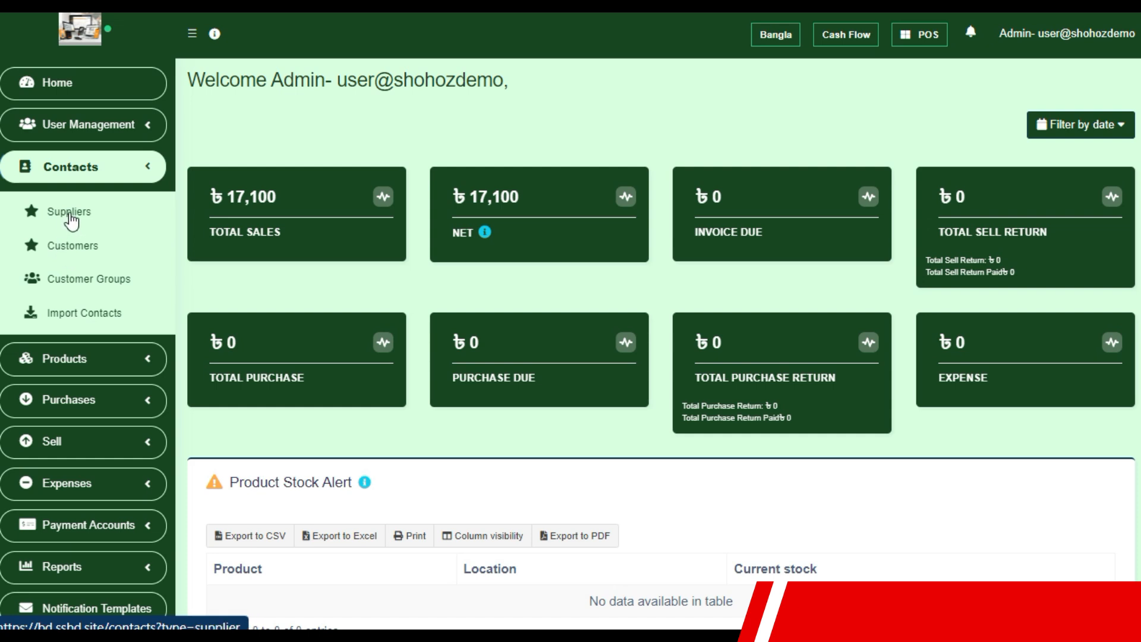
pyautogui.click(146, 164)
pyautogui.click(146, 167)
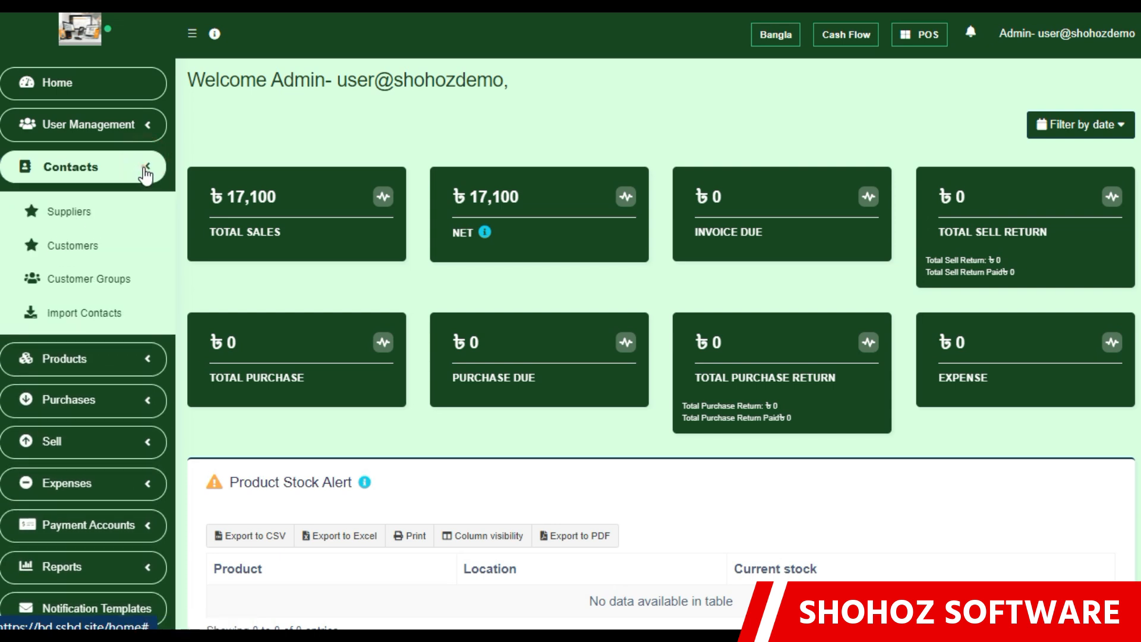
pyautogui.click(146, 173)
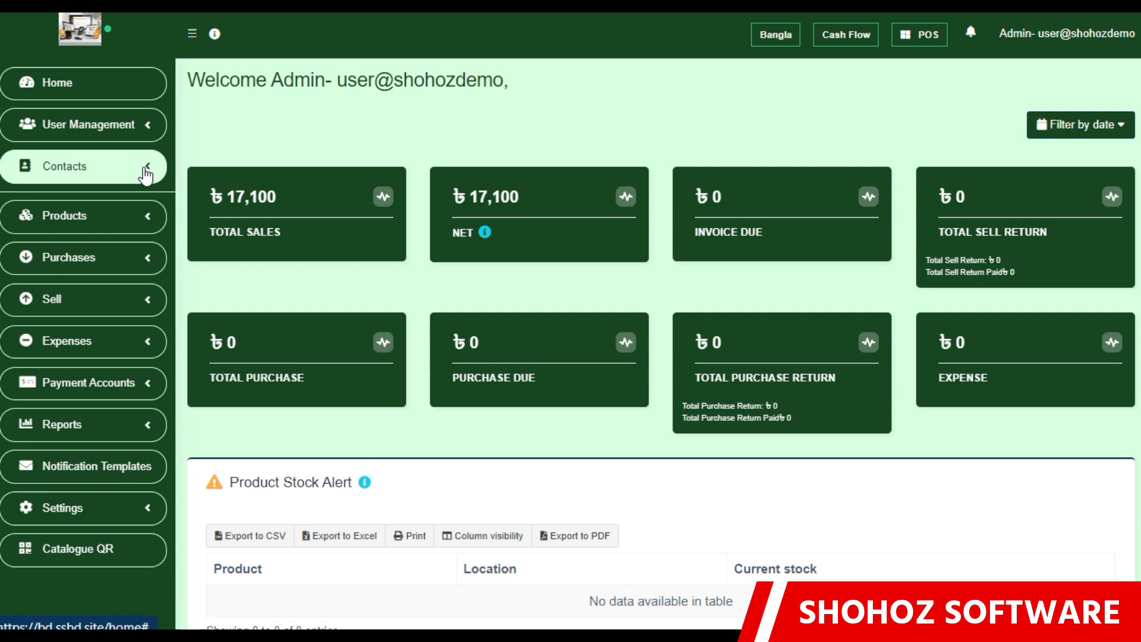
# - Open the form for adding a product and review its name, stock, pricing and save options without filling anything in
pyautogui.click(111, 211)
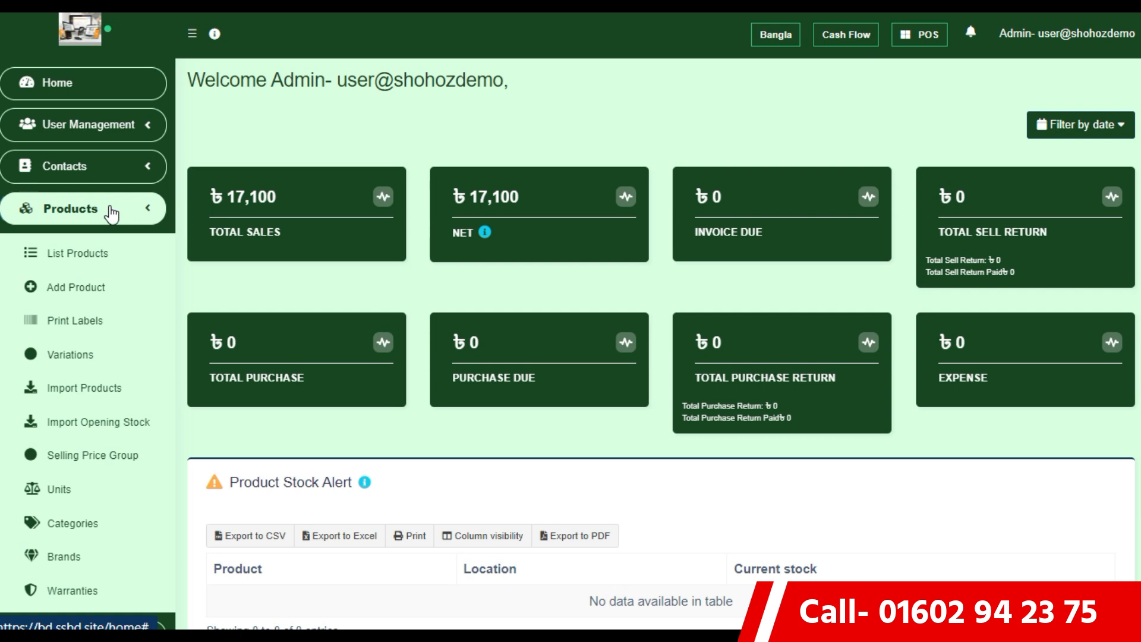
pyautogui.click(67, 288)
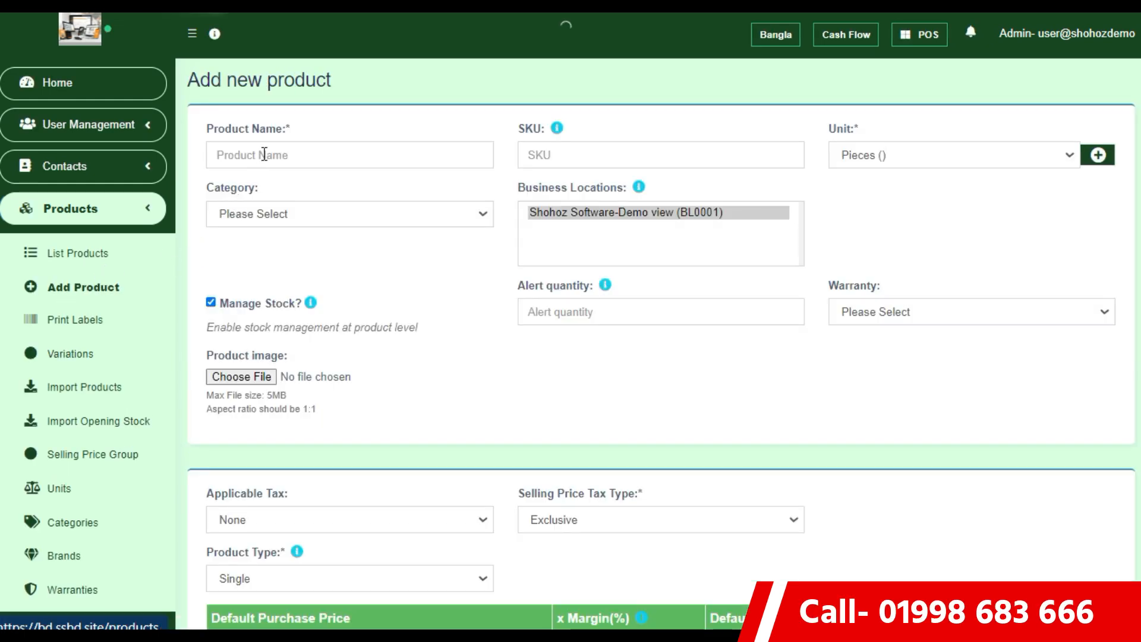
pyautogui.click(263, 154)
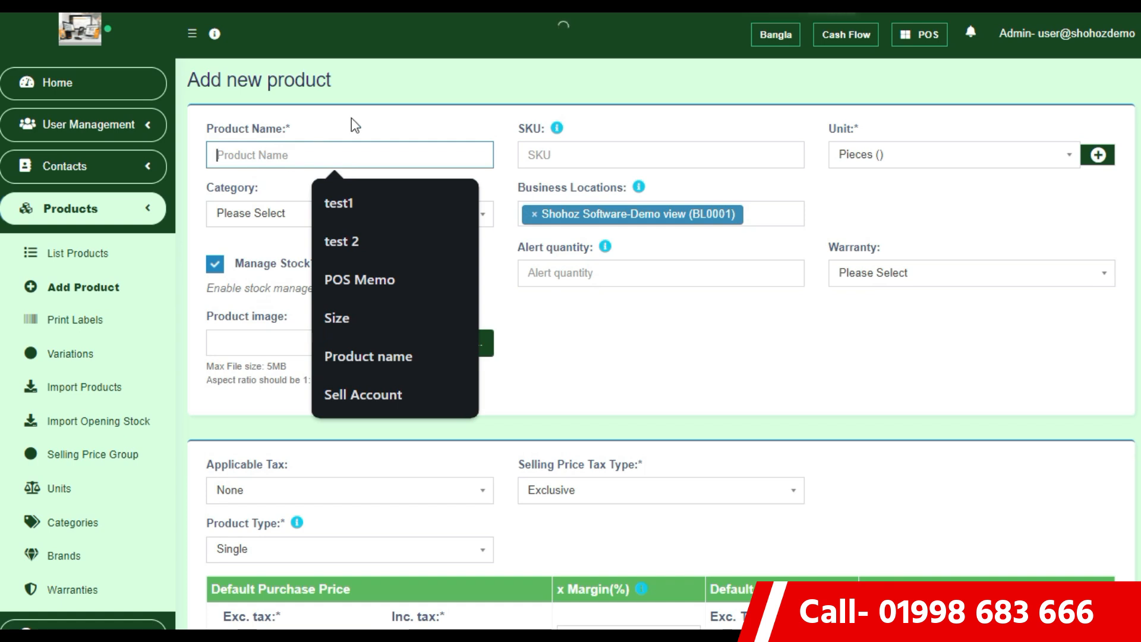
pyautogui.click(559, 361)
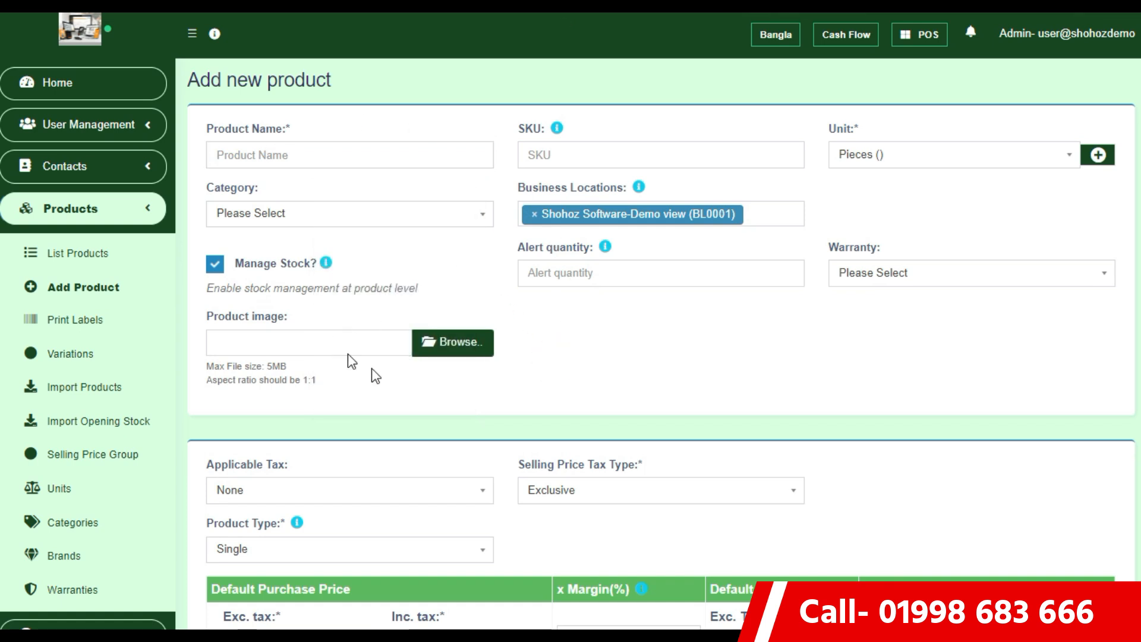
pyautogui.scroll(-2, 400, 497)
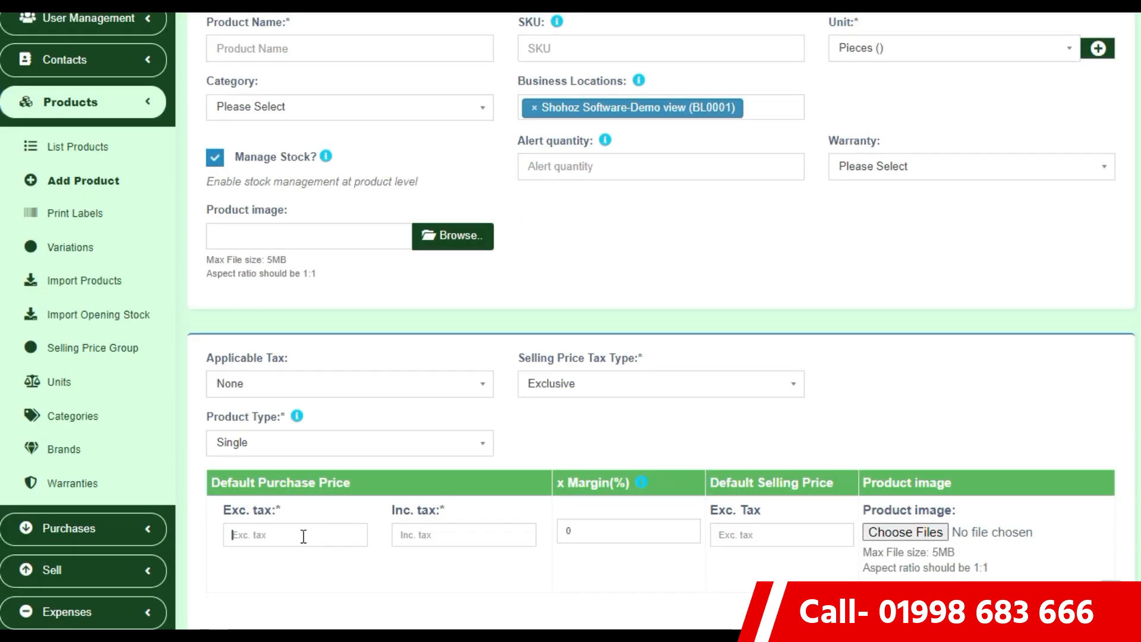
pyautogui.click(303, 536)
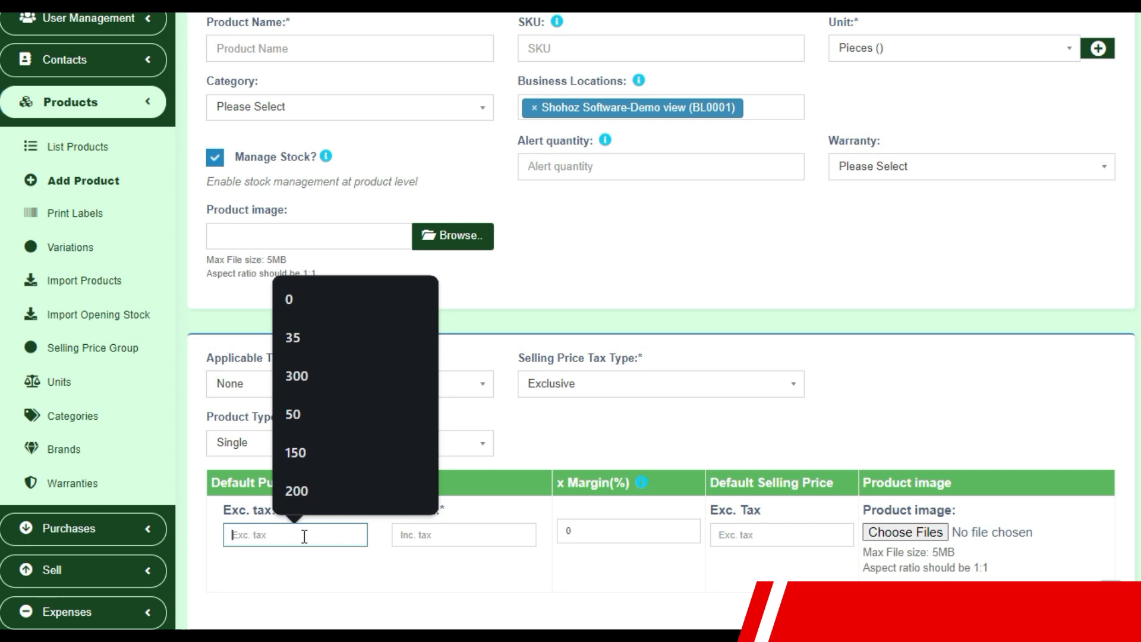
pyautogui.click(764, 535)
pyautogui.click(661, 579)
pyautogui.scroll(-4, 618, 517)
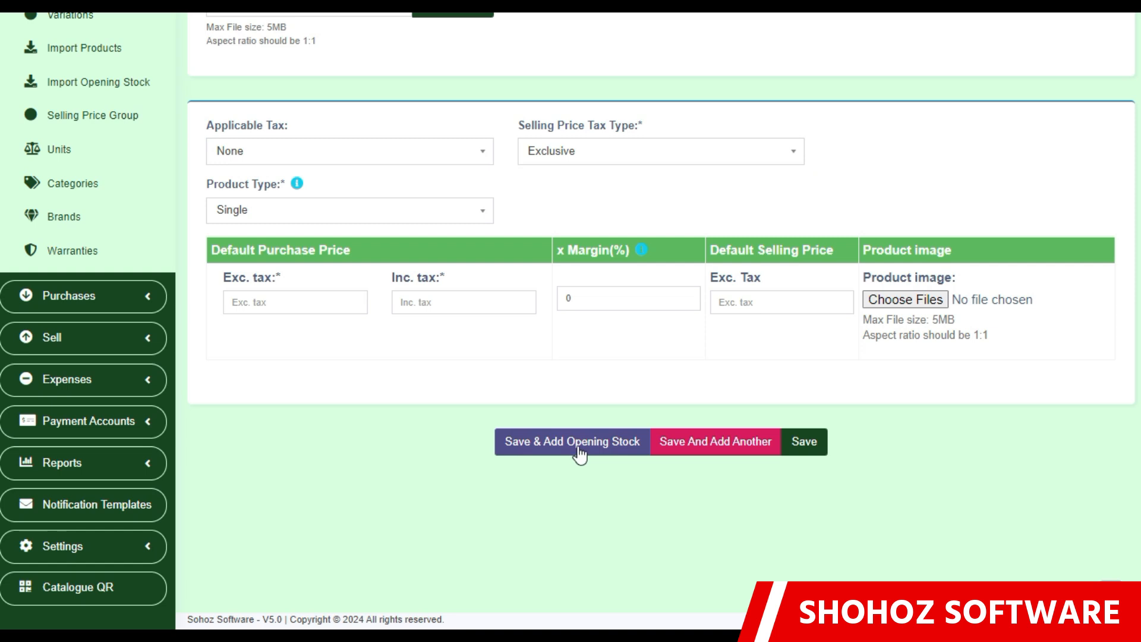
pyautogui.scroll(4, 577, 451)
pyautogui.scroll(1, 581, 450)
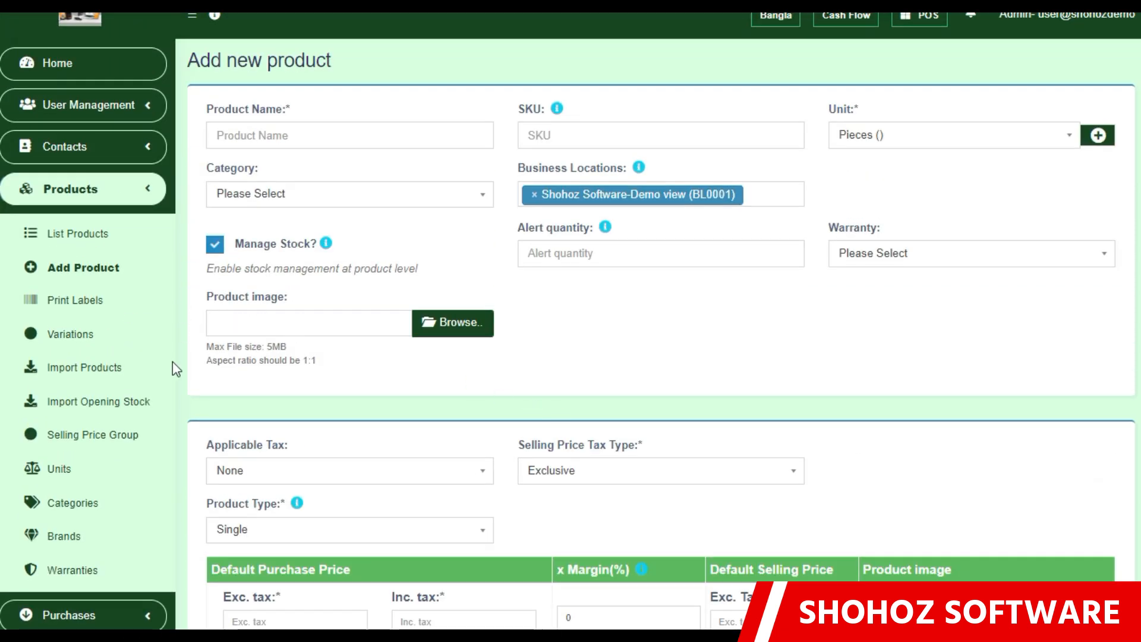
pyautogui.scroll(-5, 264, 339)
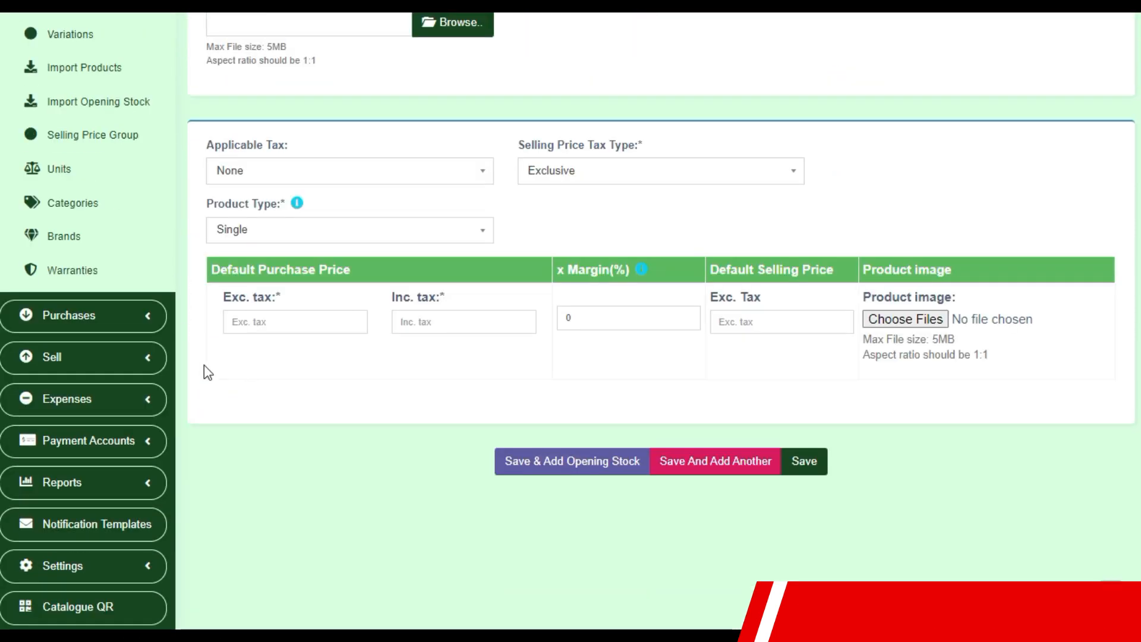
pyautogui.scroll(-1, 203, 365)
pyautogui.scroll(1, 178, 262)
pyautogui.scroll(-1, 136, 321)
# - Open the list of all expenses and look over its filters and table
pyautogui.click(85, 386)
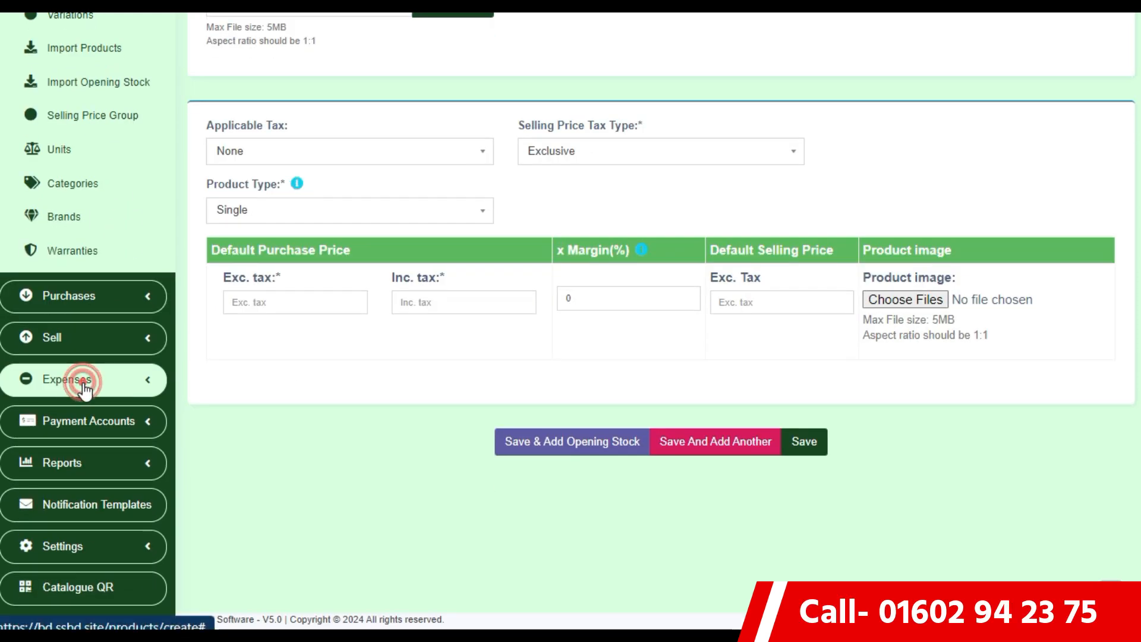
pyautogui.scroll(4, 107, 252)
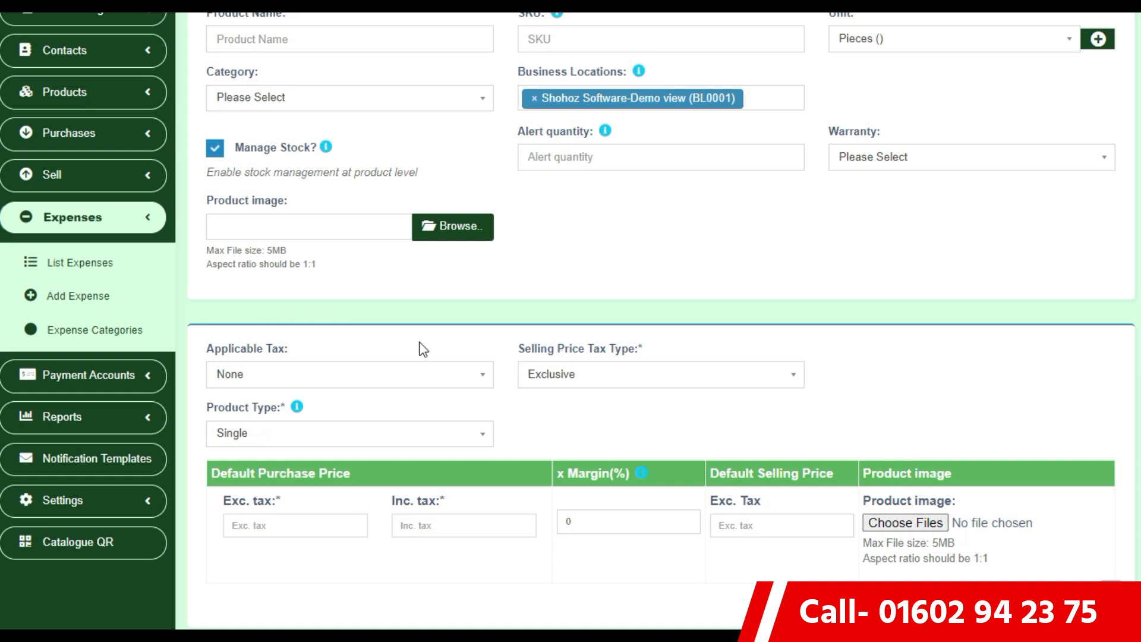
pyautogui.scroll(2, 423, 349)
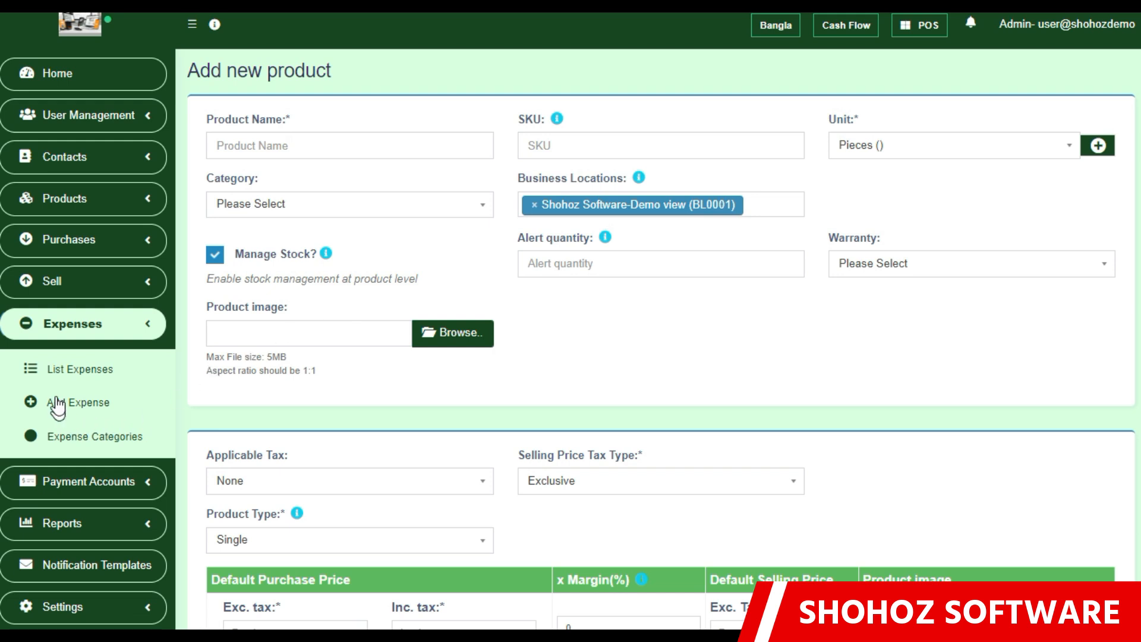
pyautogui.click(90, 369)
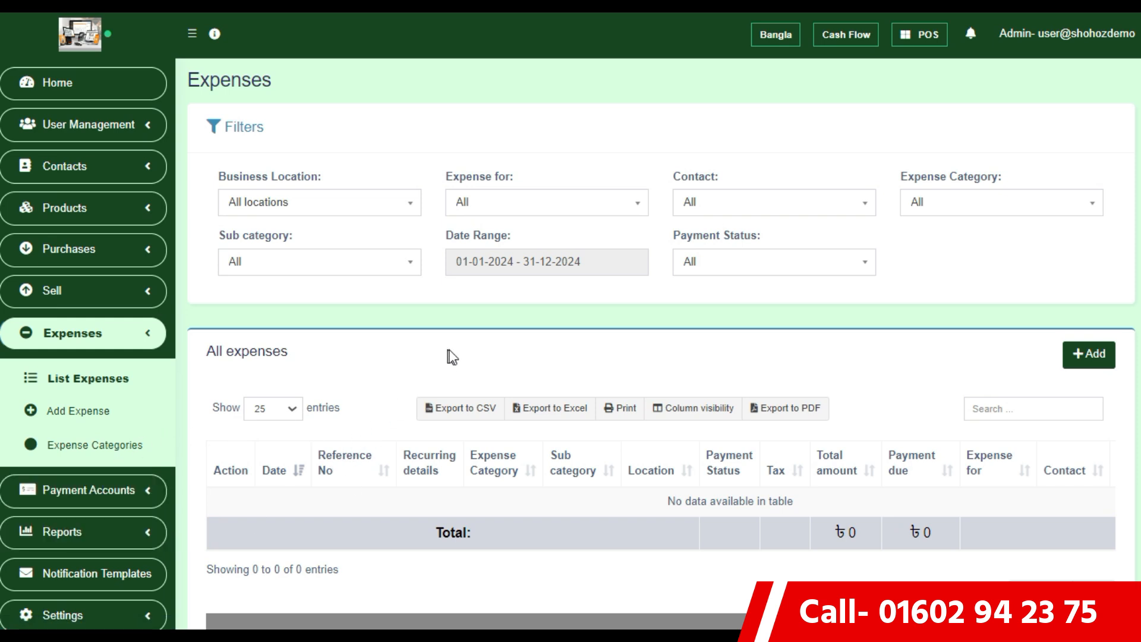
pyautogui.scroll(-2, 84, 410)
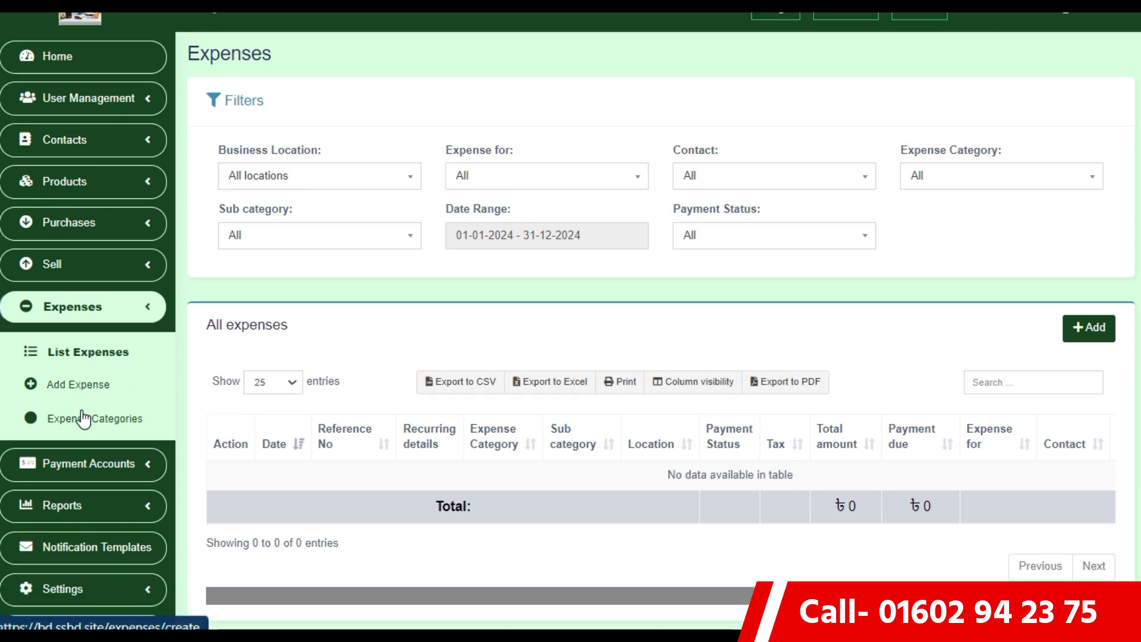
# - Open the Product Sell Report and limit its date range to 20-06-2024
pyautogui.click(95, 463)
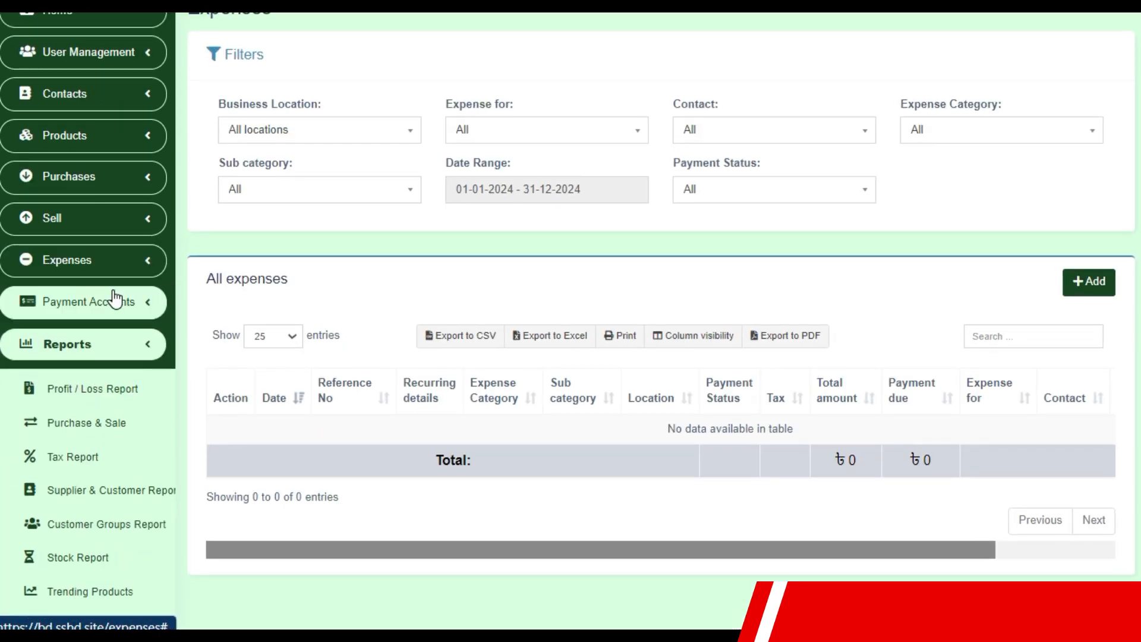
pyautogui.scroll(-3, 72, 415)
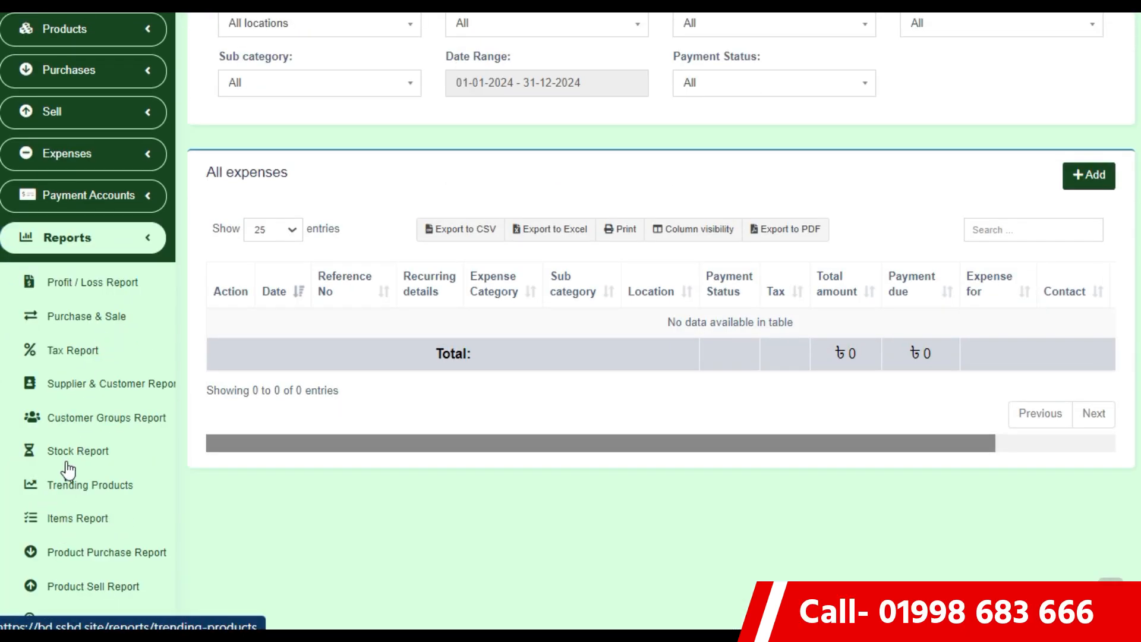
pyautogui.scroll(-3, 89, 562)
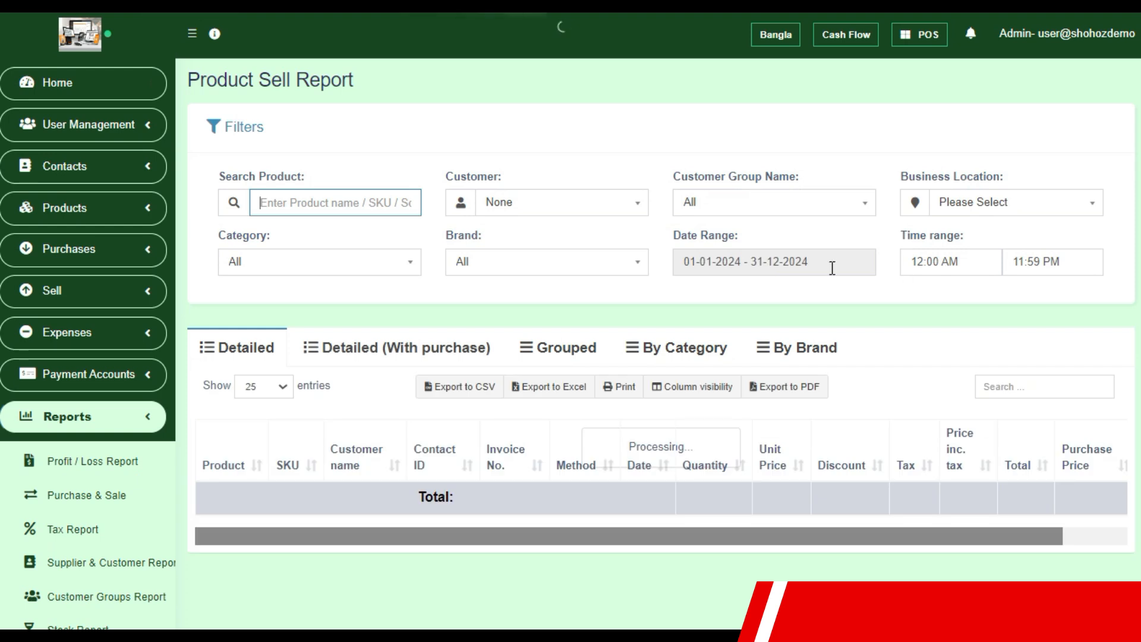
pyautogui.click(825, 263)
pyautogui.click(739, 294)
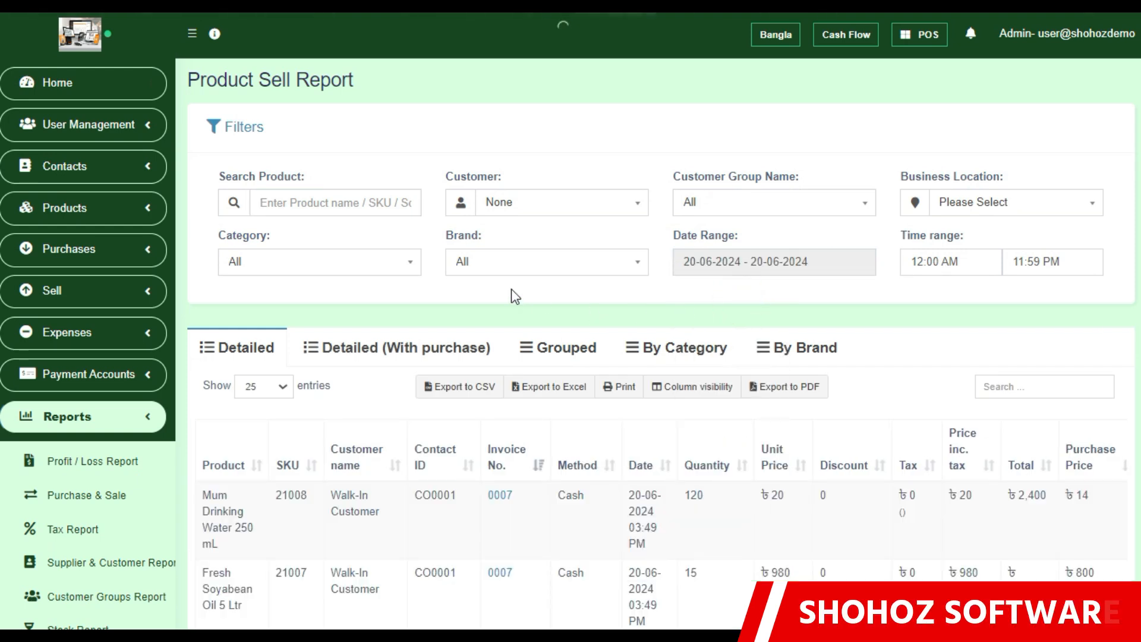
# - Check the sold quantities of Mum Drinking Water 250 mL and Fresh Soyabean Oil 5 Ltr in the detailed sell report
pyautogui.scroll(-3, 442, 297)
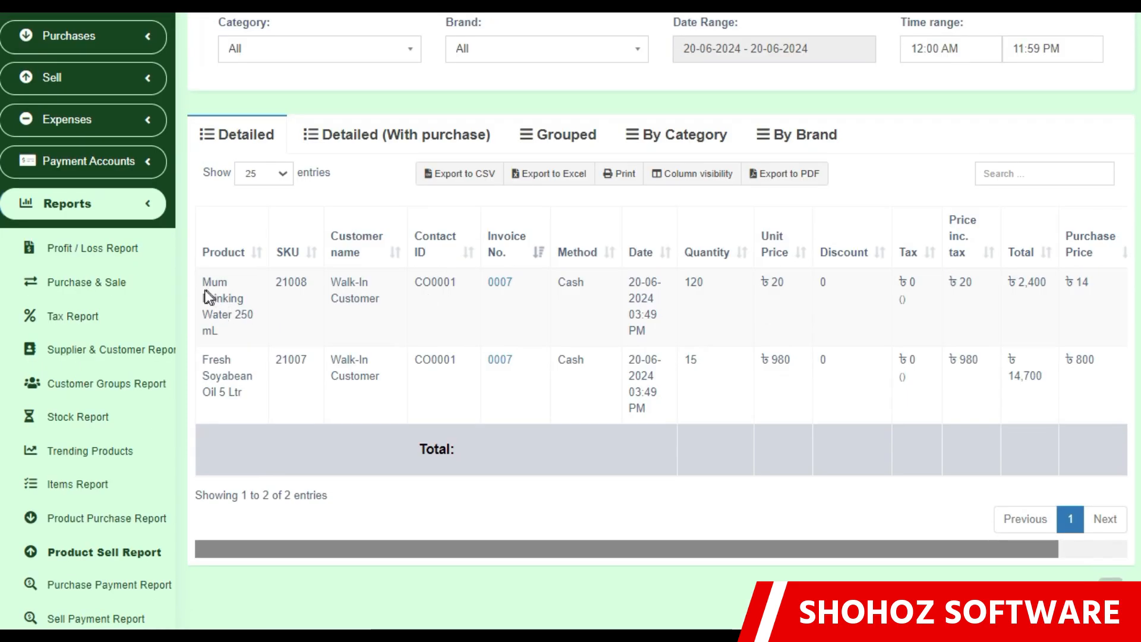
pyautogui.tripleClick(204, 294)
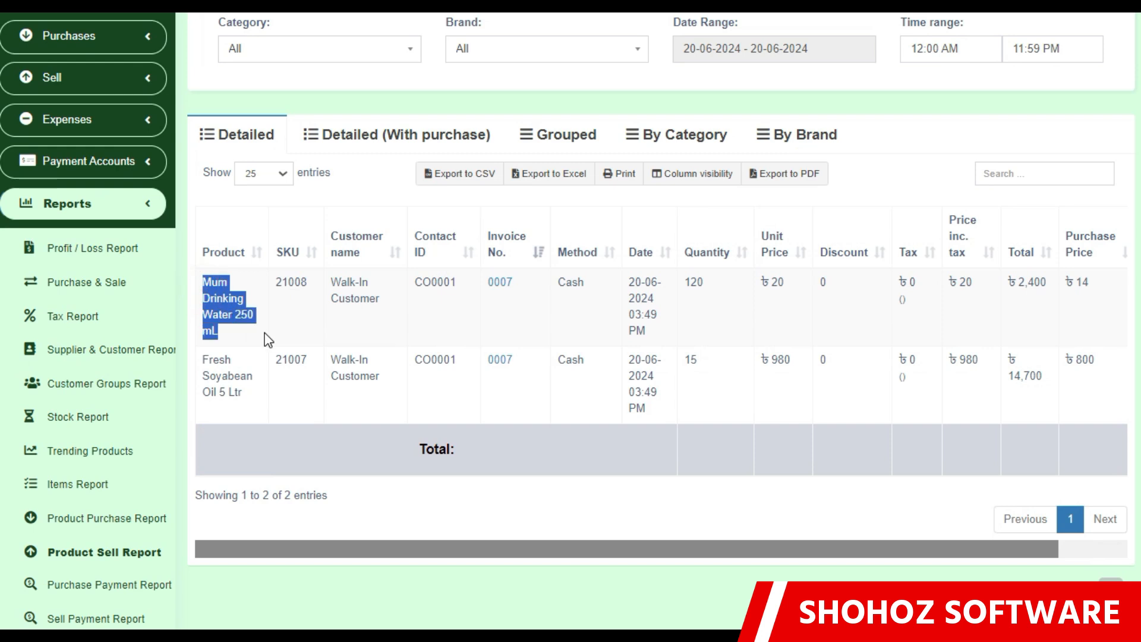
pyautogui.doubleClick(689, 282)
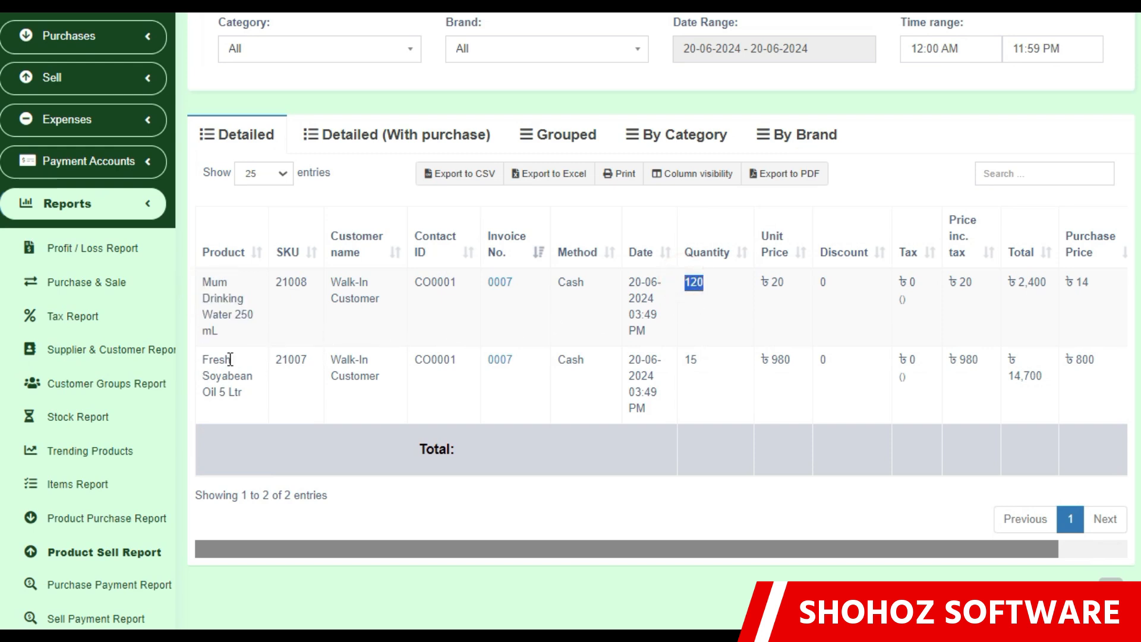
pyautogui.moveTo(209, 365); pyautogui.dragTo(258, 397)
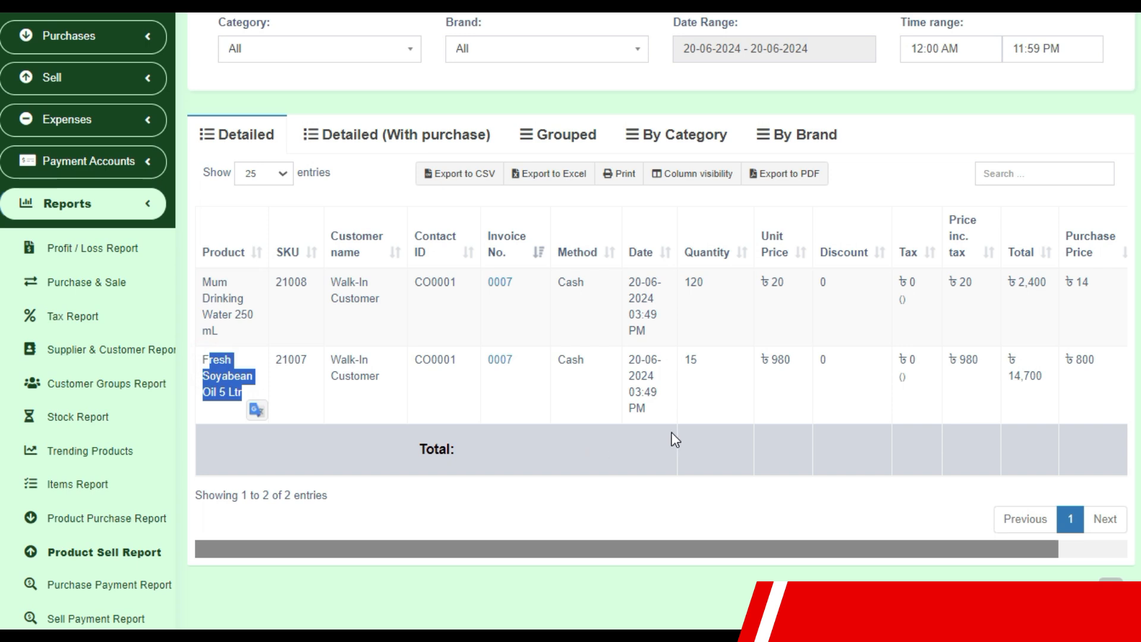
pyautogui.doubleClick(689, 360)
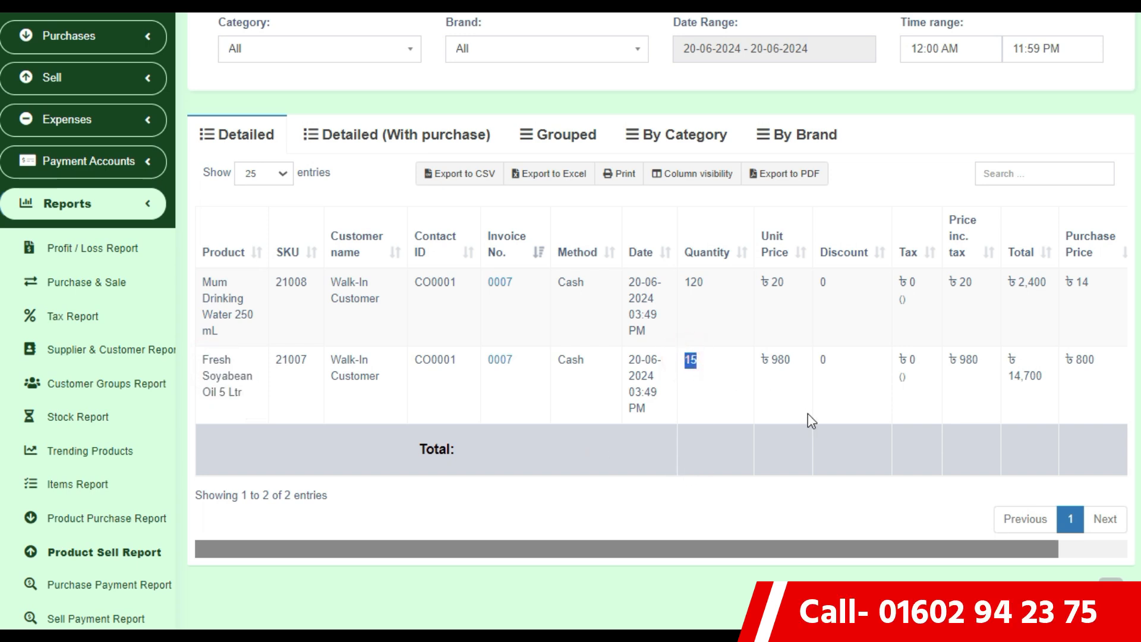
# - Check the unit prices and line totals of Mum Drinking Water 250 mL and Fresh Soyabean Oil 5 Ltr in the detailed sell report
pyautogui.click(770, 278)
pyautogui.click(766, 357)
pyautogui.doubleClick(783, 360)
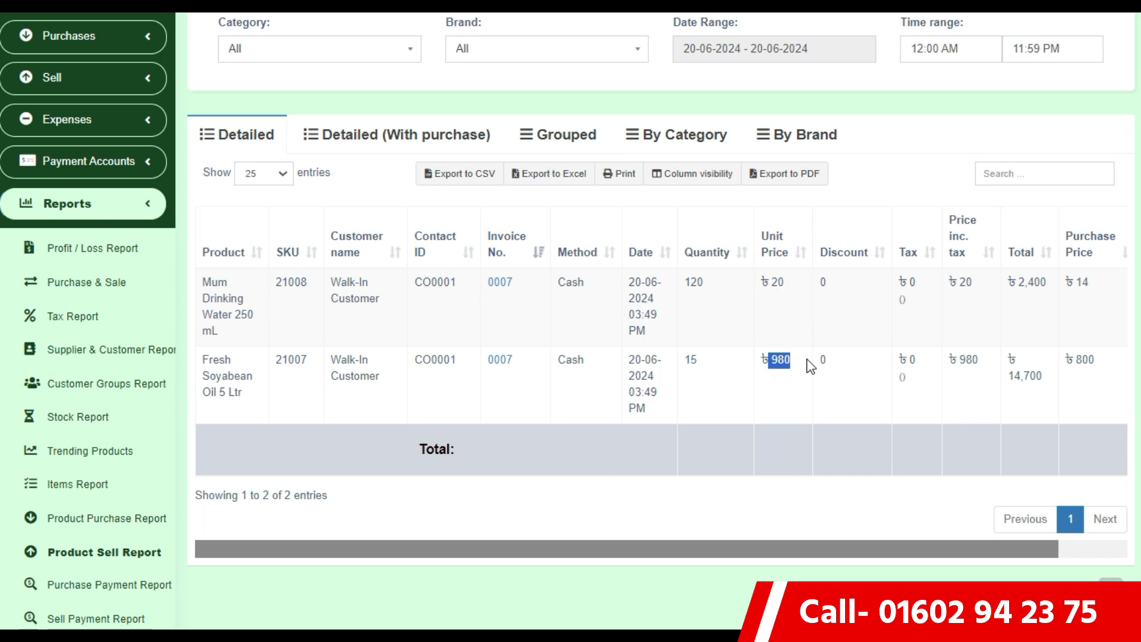
pyautogui.click(1027, 278)
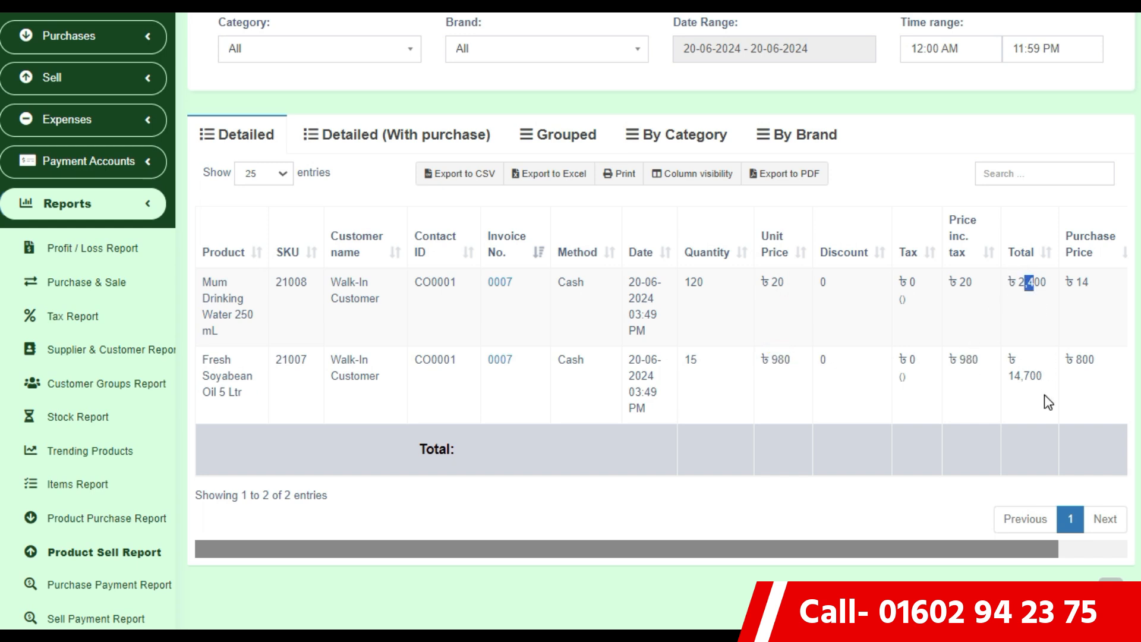
pyautogui.moveTo(716, 553); pyautogui.dragTo(588, 505)
pyautogui.scroll(3, 481, 422)
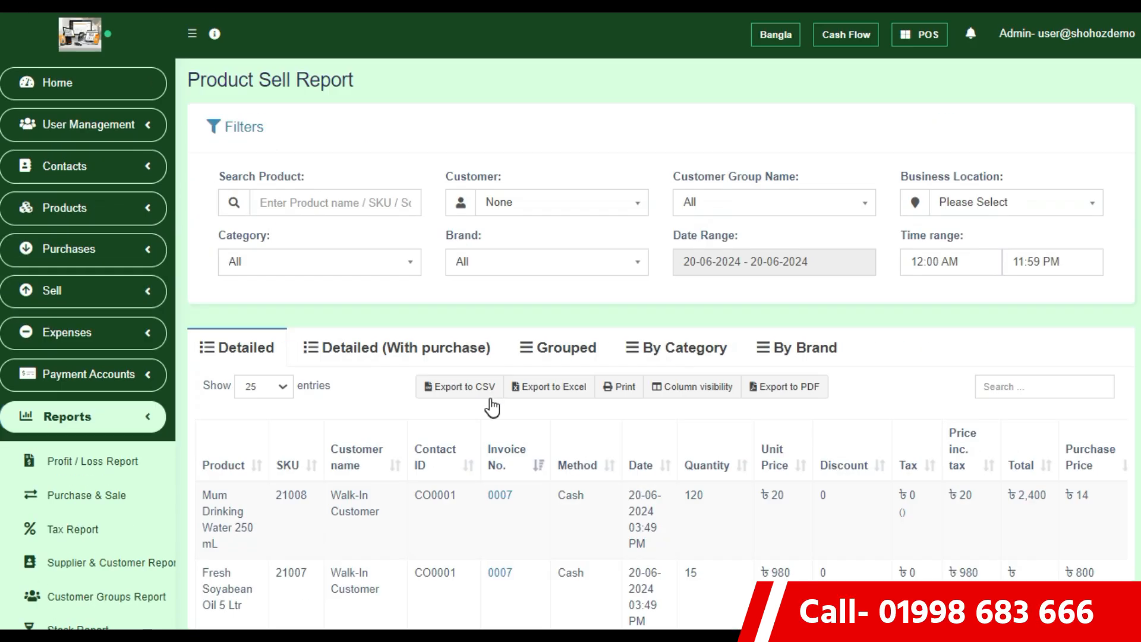
pyautogui.scroll(-3, 184, 458)
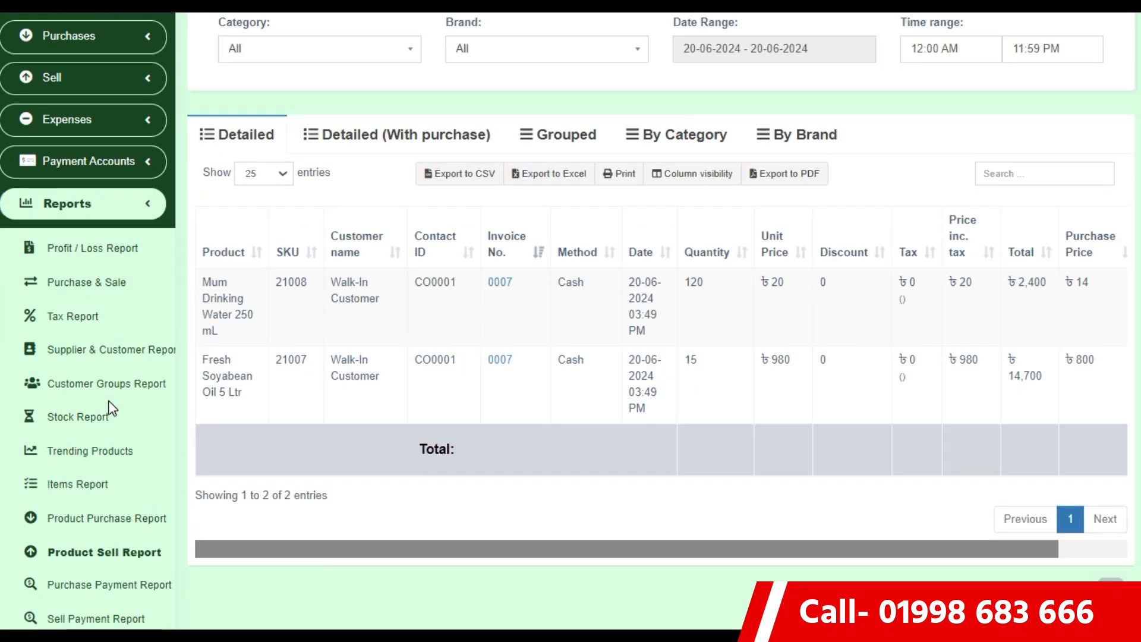
# - Open the Stock Report and filter it to the Dealership/Whole sell Shop category
pyautogui.click(76, 417)
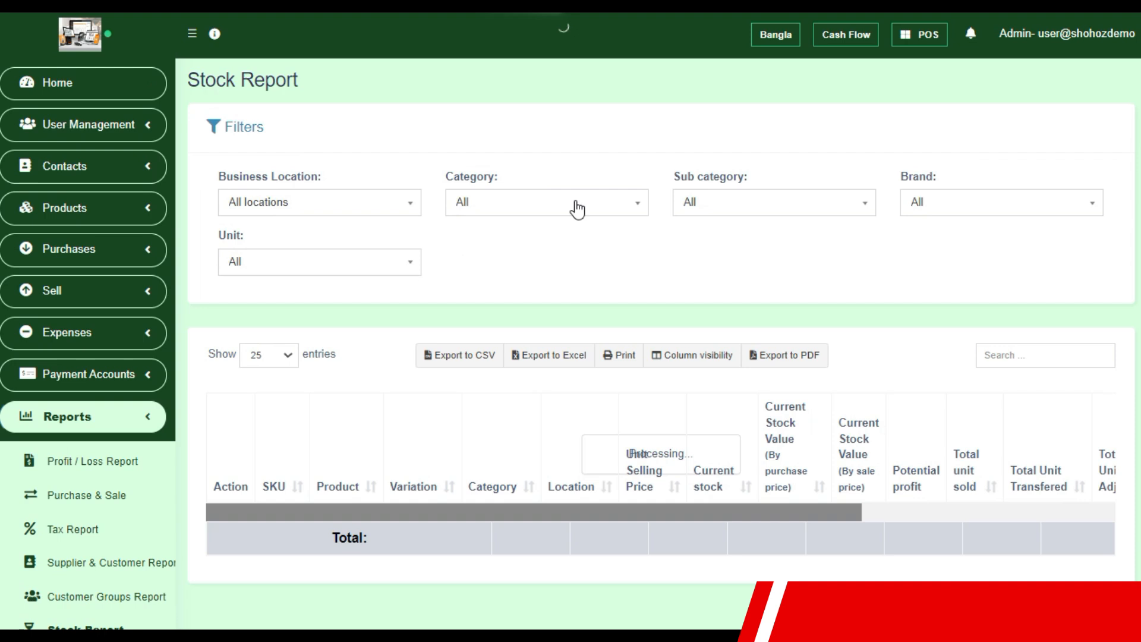
pyautogui.click(567, 205)
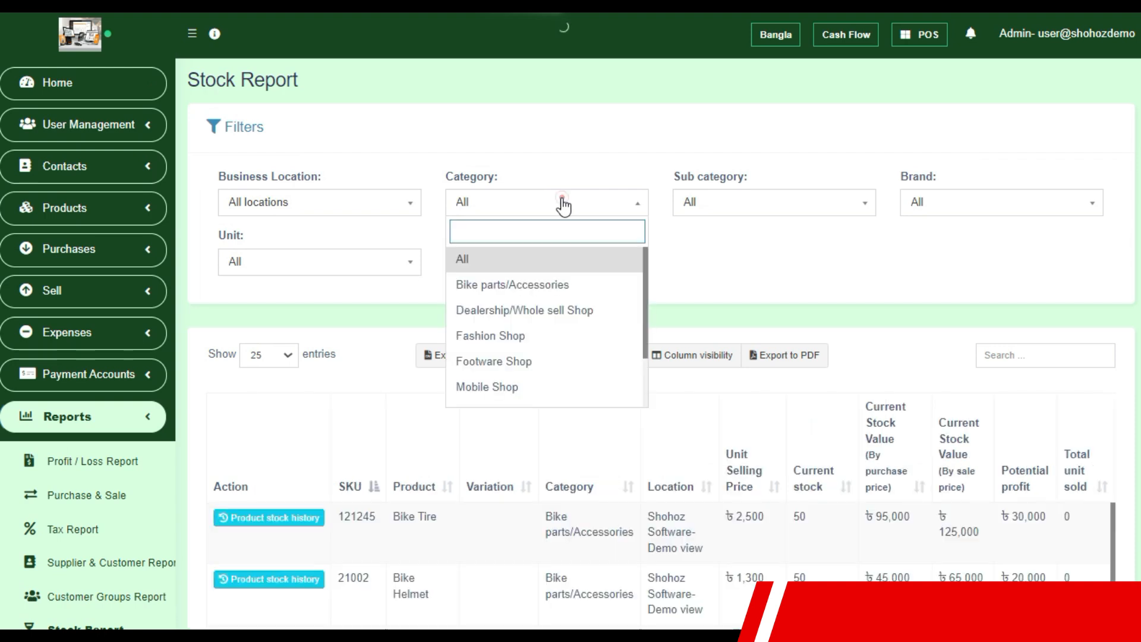
pyautogui.click(541, 313)
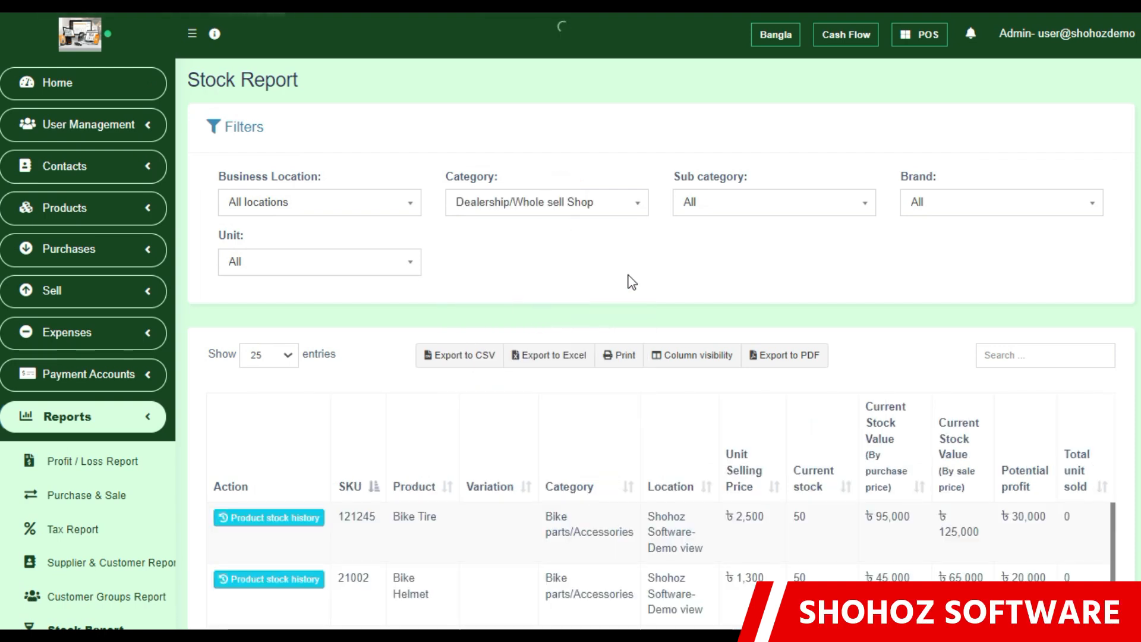
# - Check the filtered Stock Report's totals for current stock and current stock value by purchase price
pyautogui.scroll(-1, 664, 266)
pyautogui.scroll(-6, 664, 266)
pyautogui.scroll(2, 772, 416)
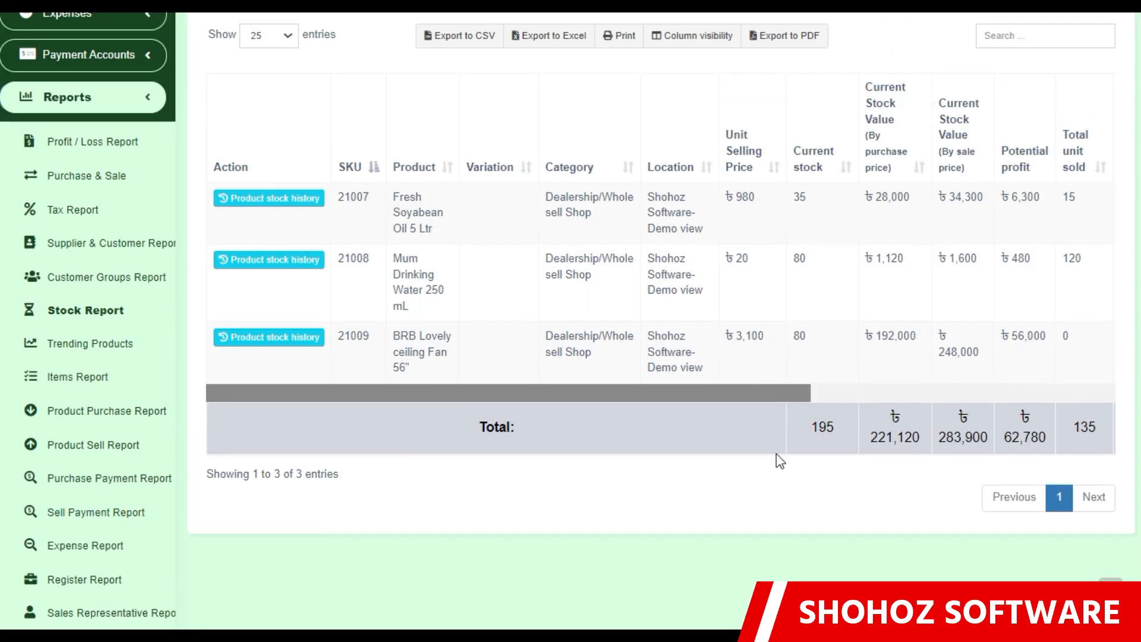
pyautogui.moveTo(811, 429); pyautogui.dragTo(844, 426)
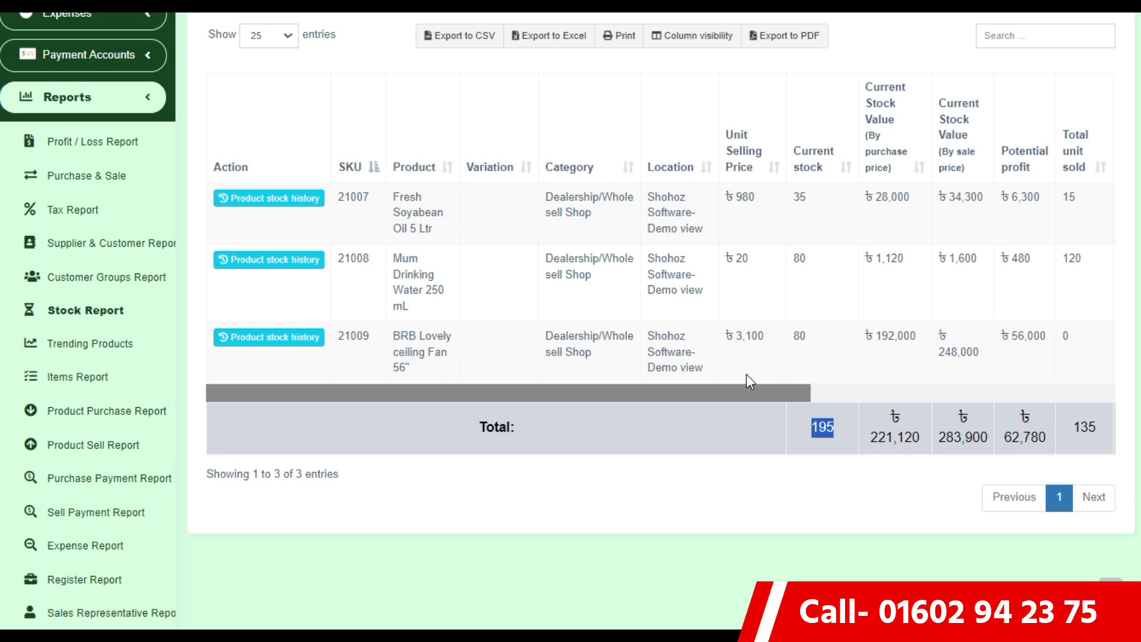
pyautogui.moveTo(871, 456); pyautogui.dragTo(925, 431)
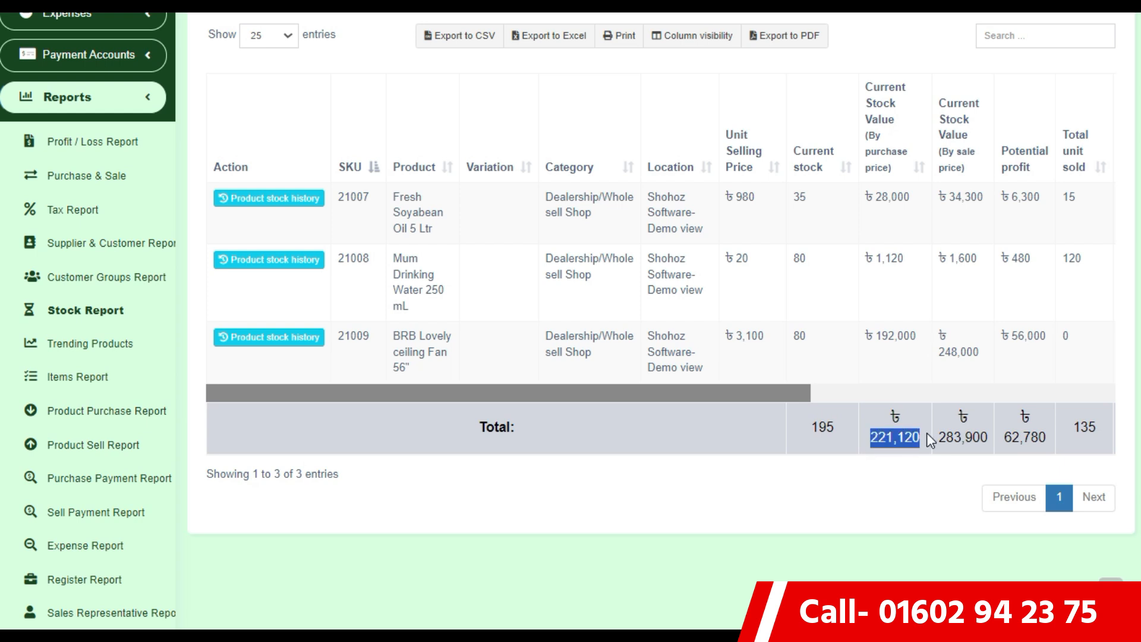
pyautogui.click(900, 480)
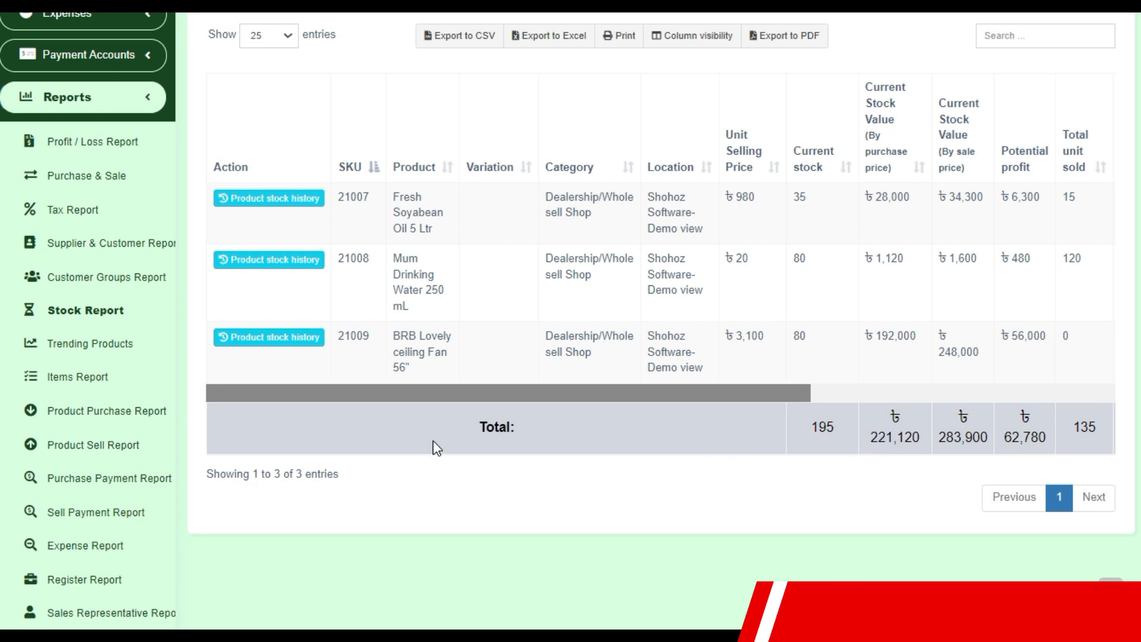
# - Open the Profit / Loss Report and check its total sales and gross profit
pyautogui.scroll(2, 125, 327)
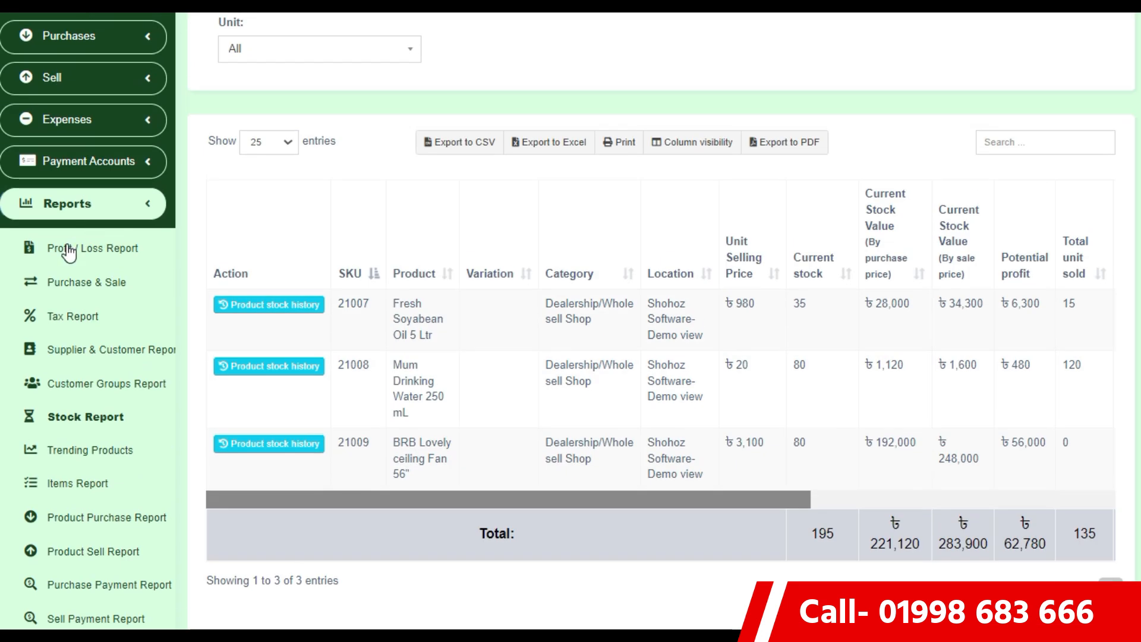
pyautogui.click(63, 249)
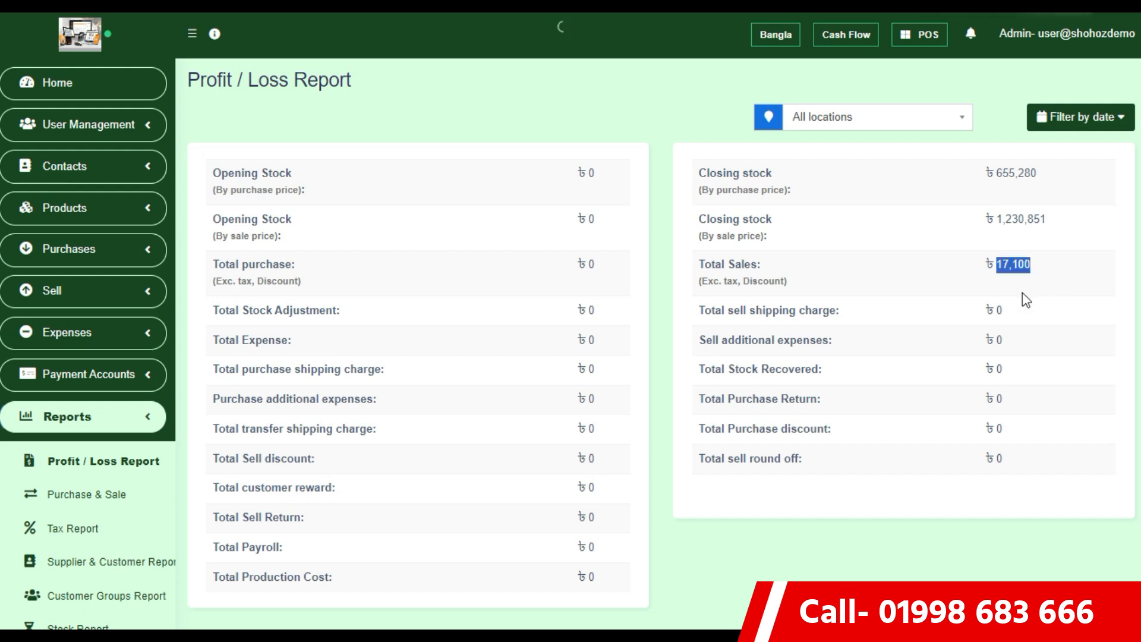
pyautogui.scroll(-3, 754, 305)
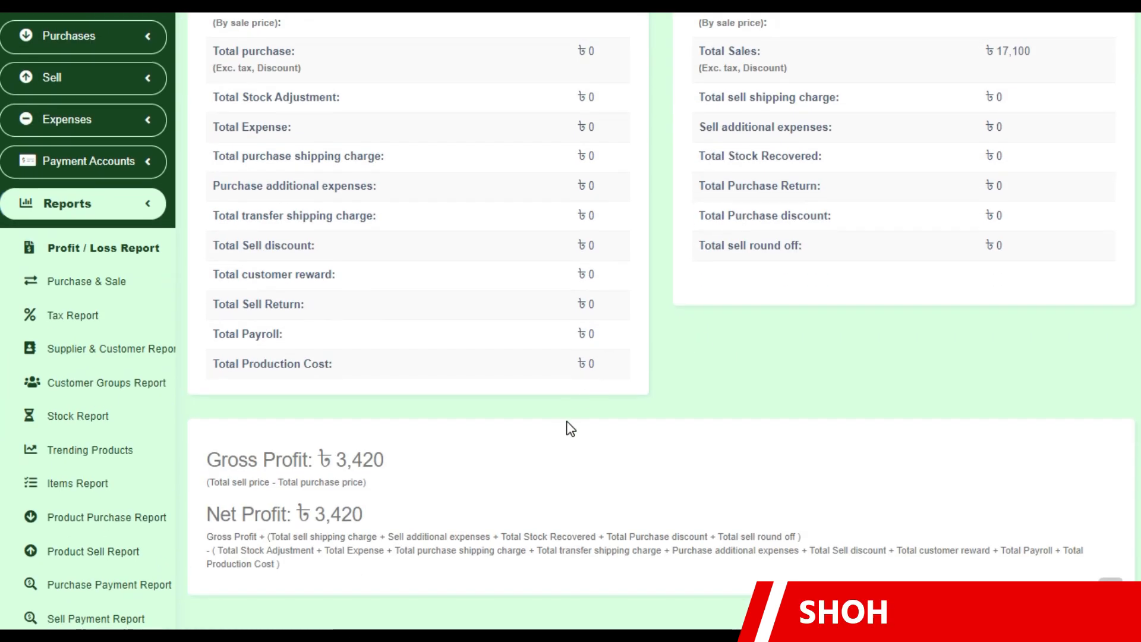
pyautogui.moveTo(335, 465); pyautogui.dragTo(383, 467)
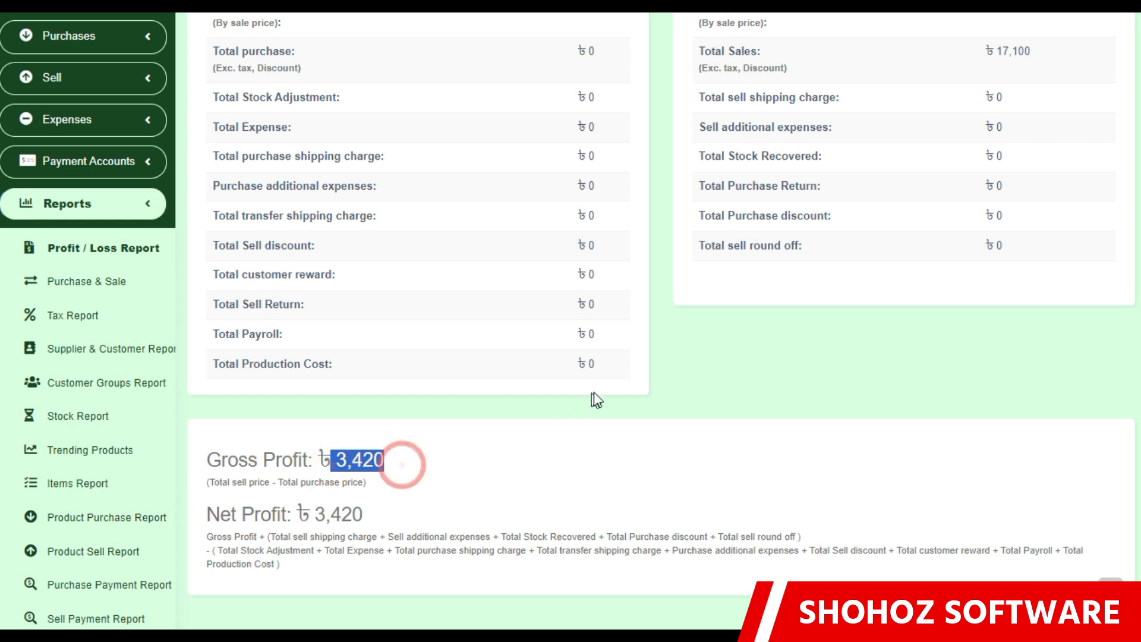
# - Check the gross profit of Fresh Soyabean Oil 5 Ltr and Mum Drinking Water 250 mL by product, and return to the report summary
pyautogui.scroll(-6, 593, 394)
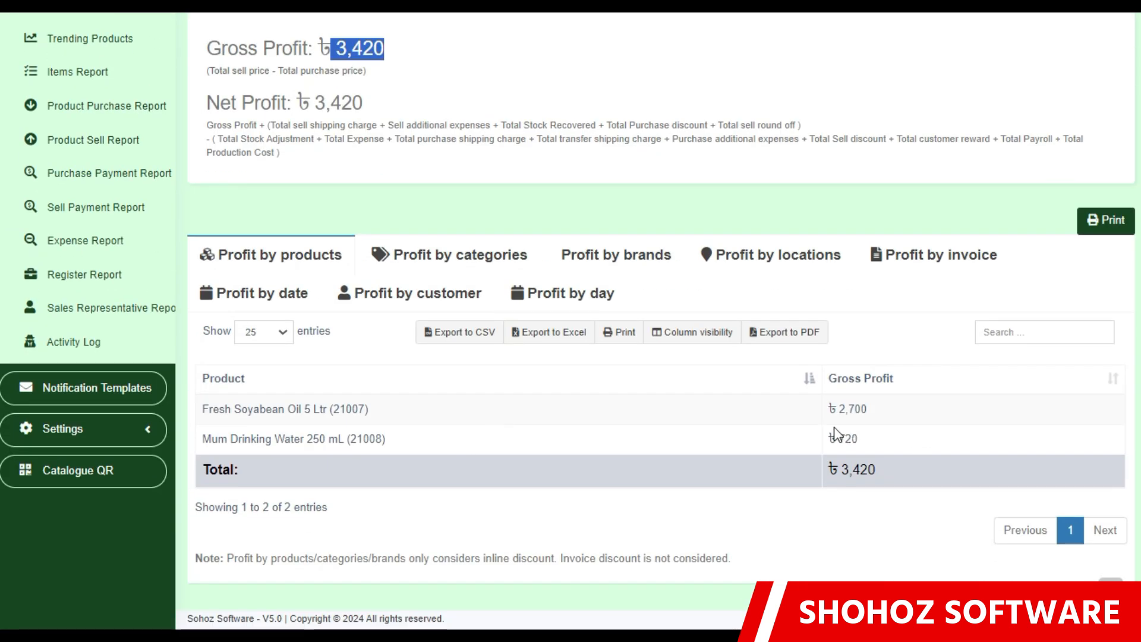
pyautogui.moveTo(834, 410); pyautogui.dragTo(873, 420)
pyautogui.click(837, 444)
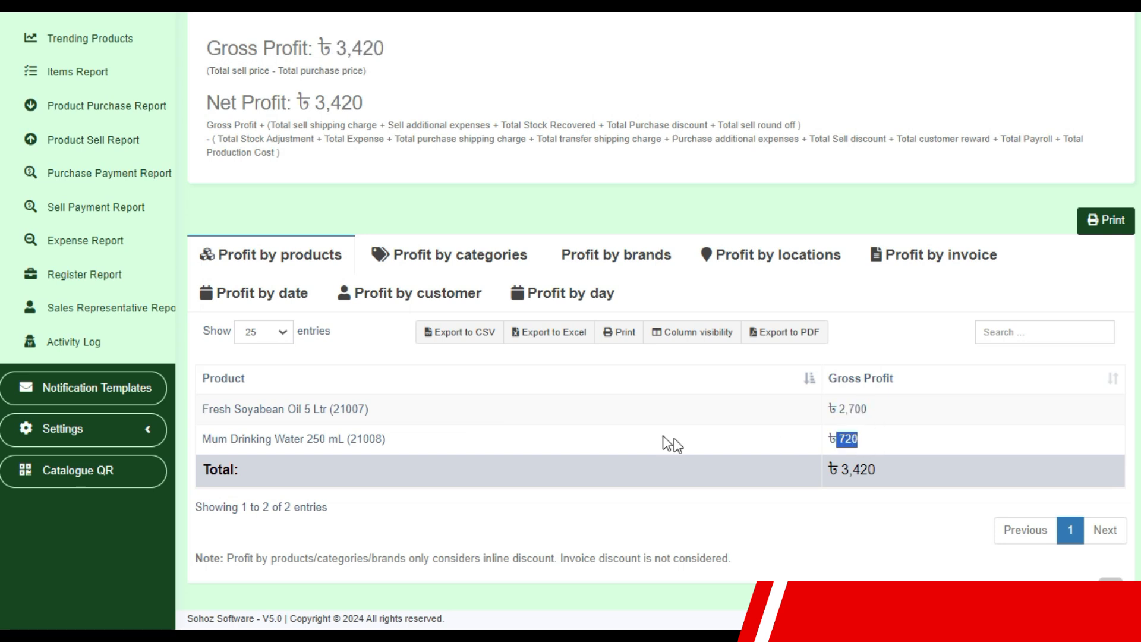
pyautogui.scroll(5, 674, 437)
pyautogui.click(730, 309)
pyautogui.scroll(1, 512, 320)
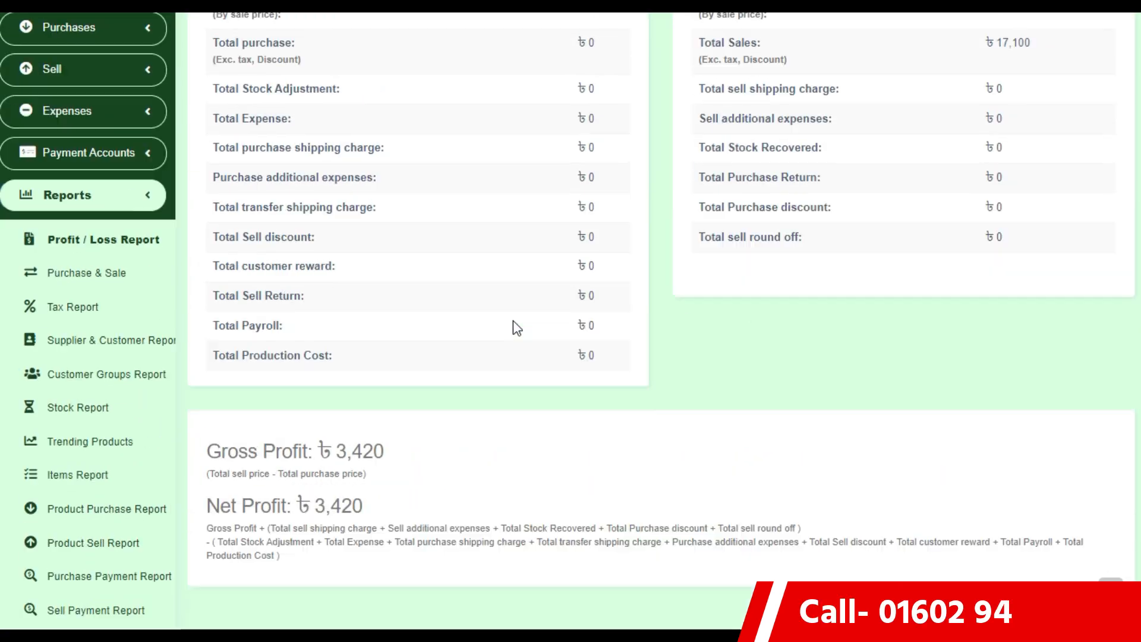
pyautogui.scroll(4, 512, 324)
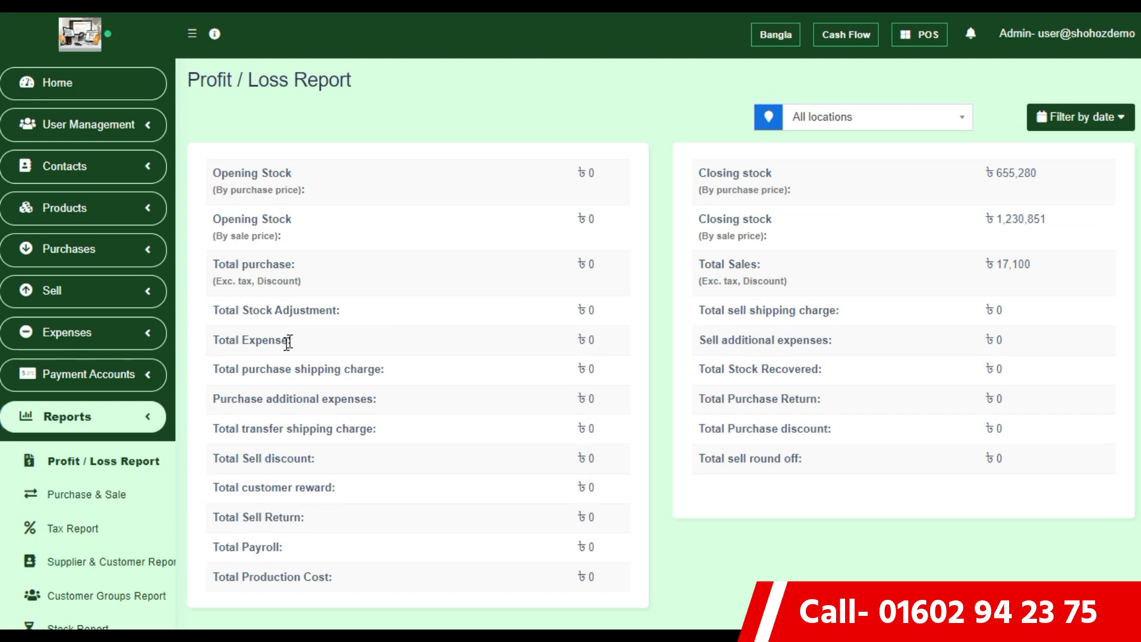